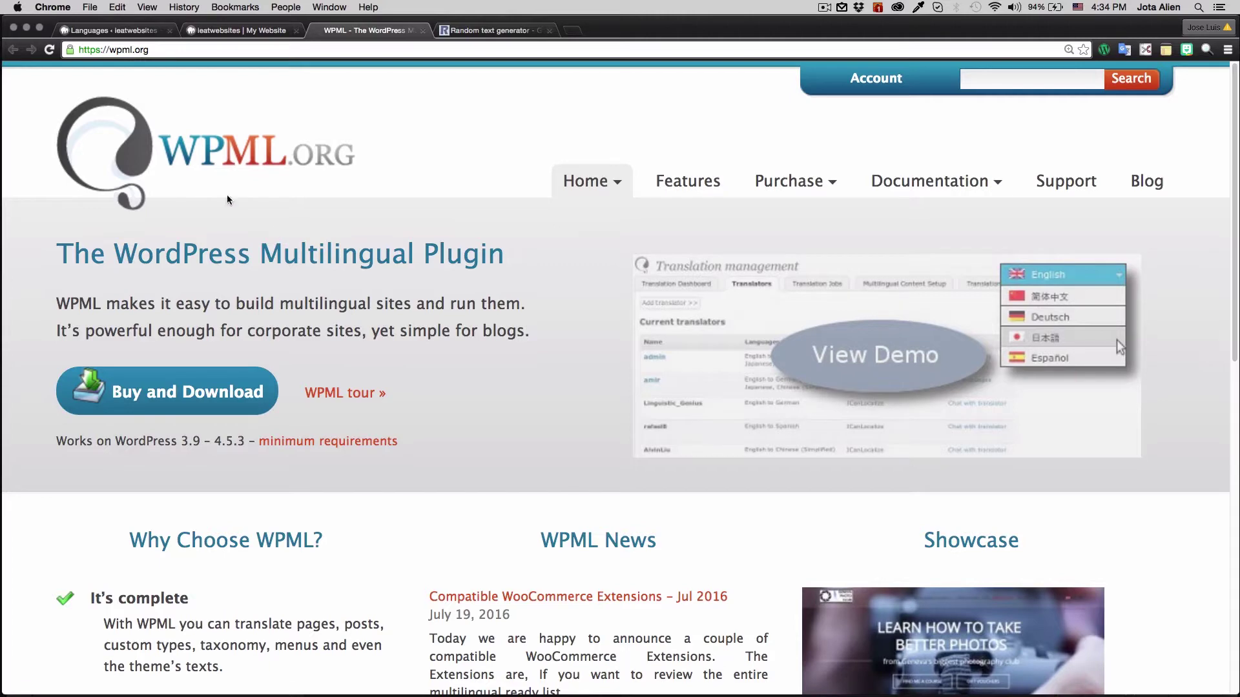
Switch to the WordPress admin, go to the Dashboard and open the WPML Languages settings.
click(111, 35)
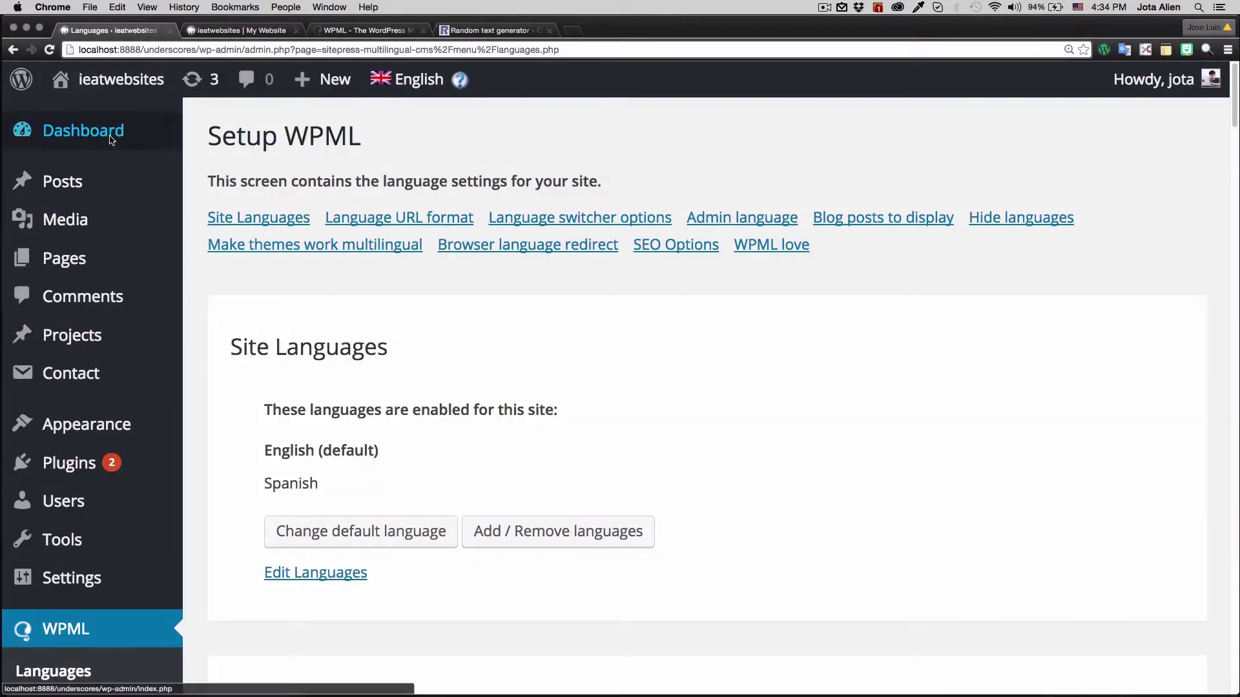
click(83, 131)
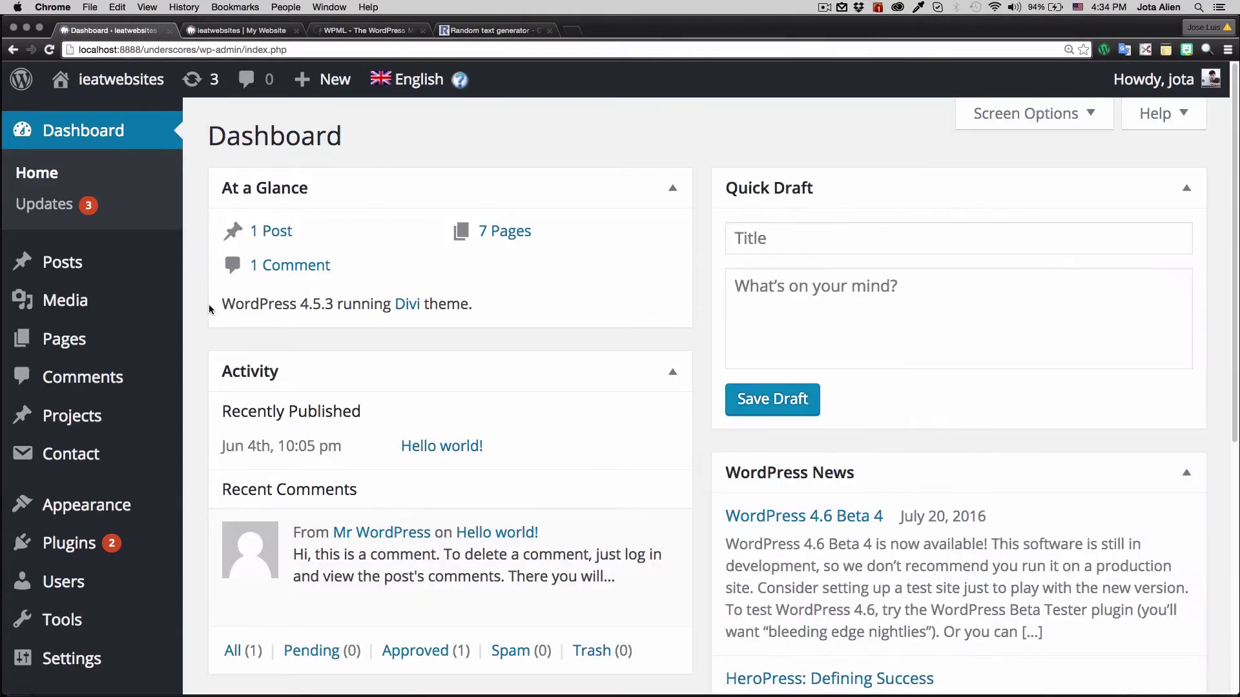
scroll(207, 314, down, 4)
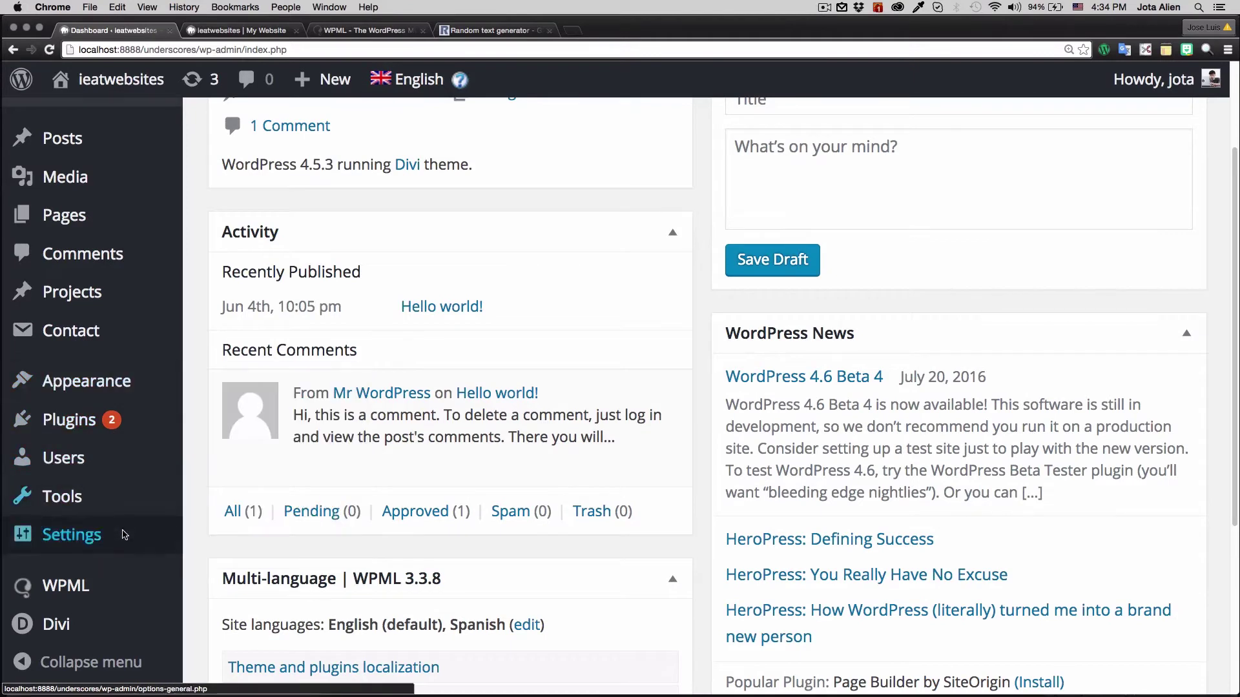
mouse_move(97, 589)
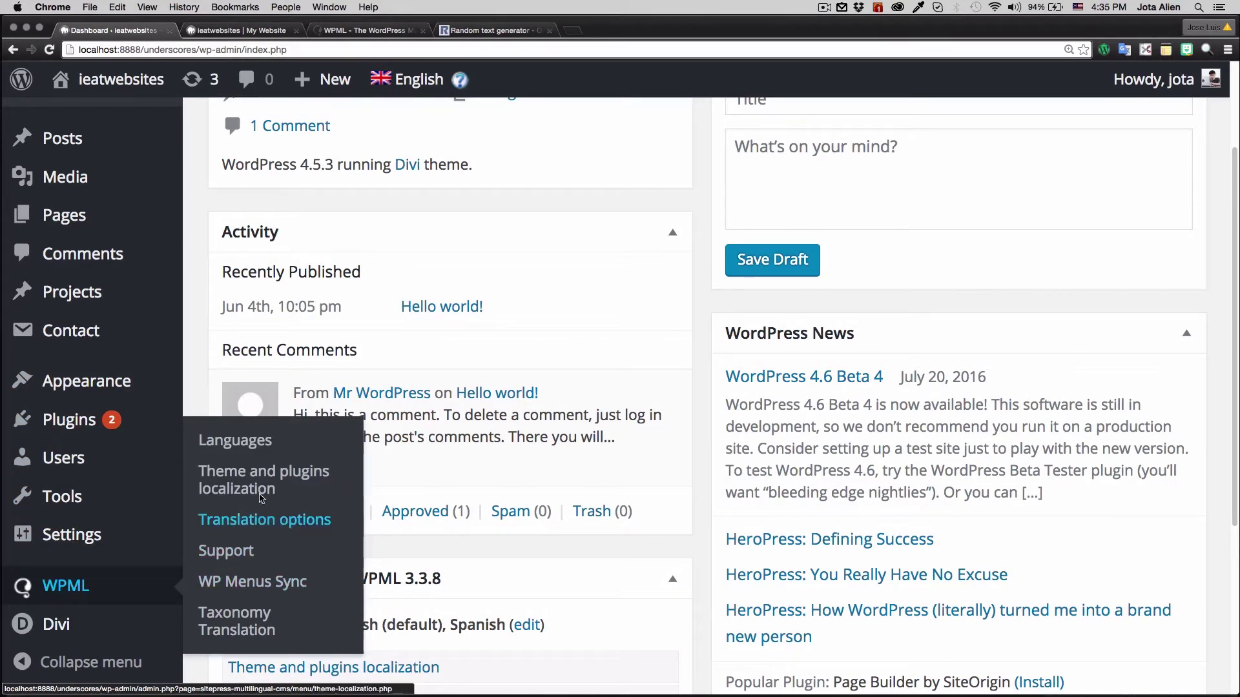
click(254, 446)
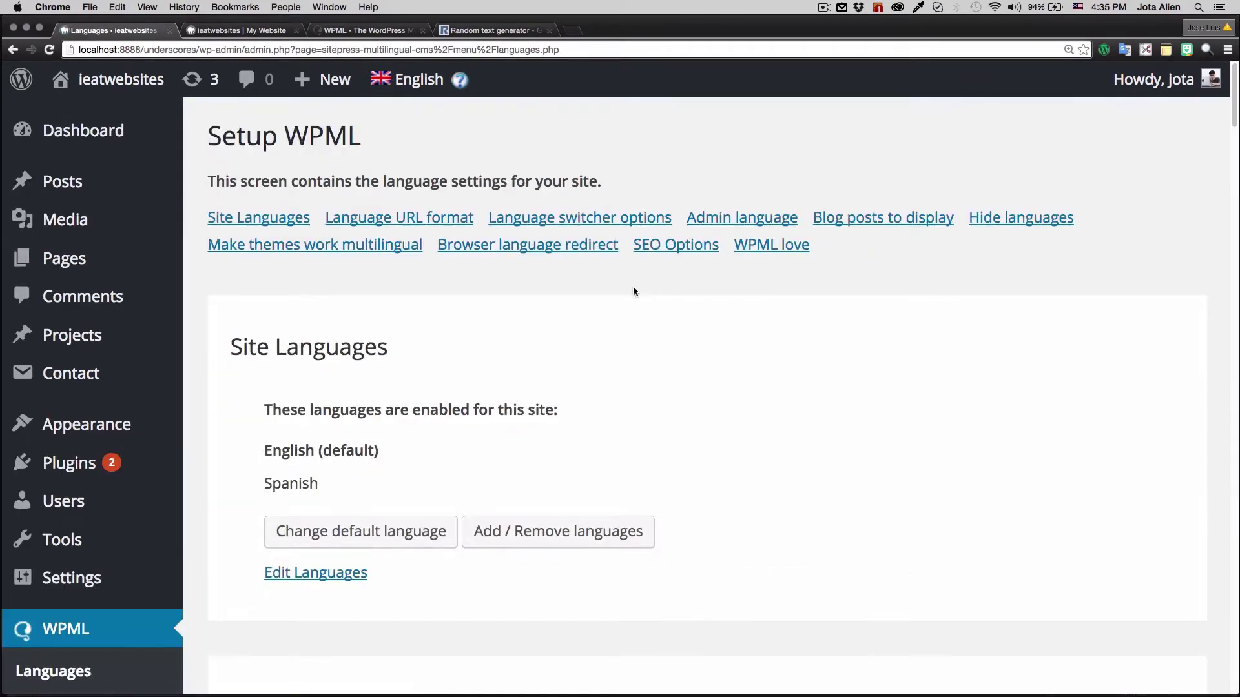
Examine which site languages are enabled in WPML and the options for changing or adding them.
scroll(630, 346, down, 3)
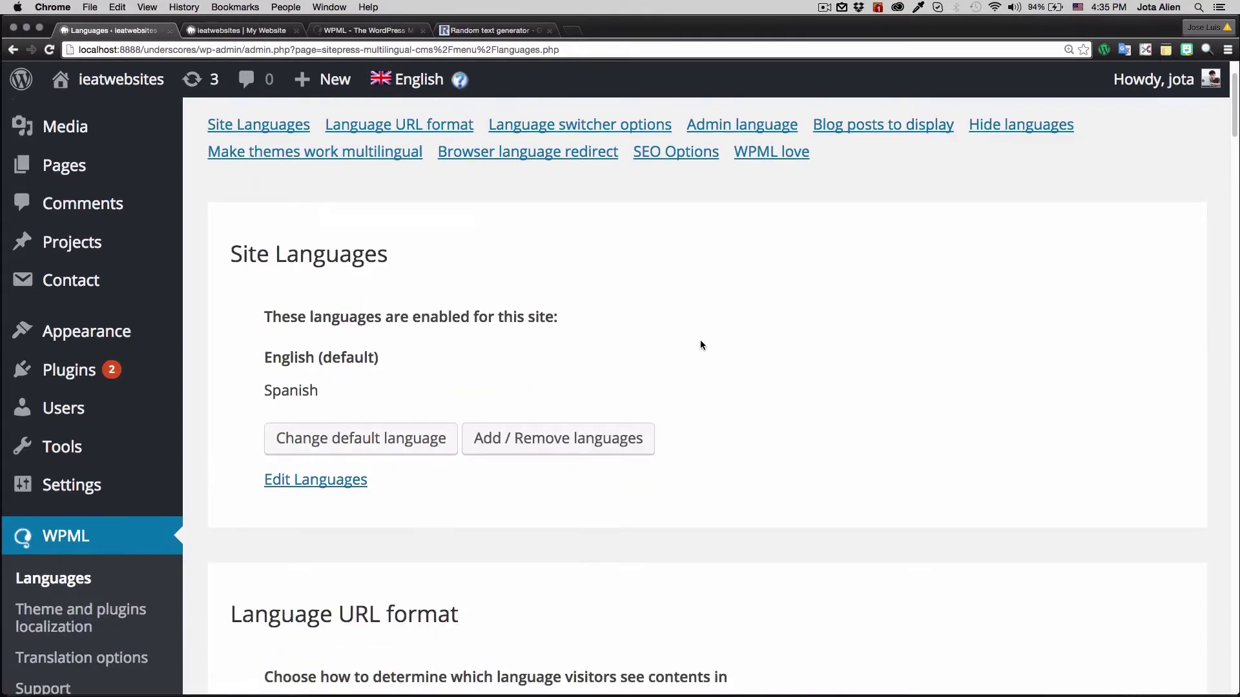
scroll(700, 344, down, 6)
scroll(429, 293, up, 2)
drag(266, 229, 474, 276)
click(352, 263)
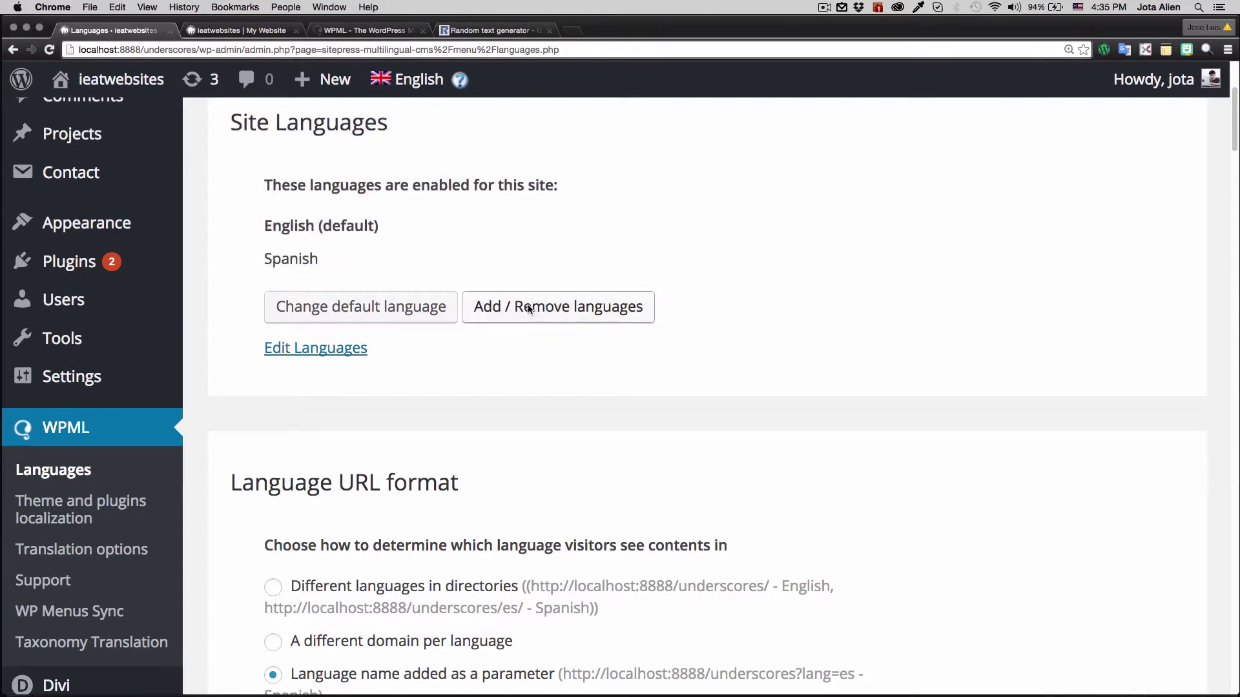
drag(322, 262, 265, 227)
click(307, 231)
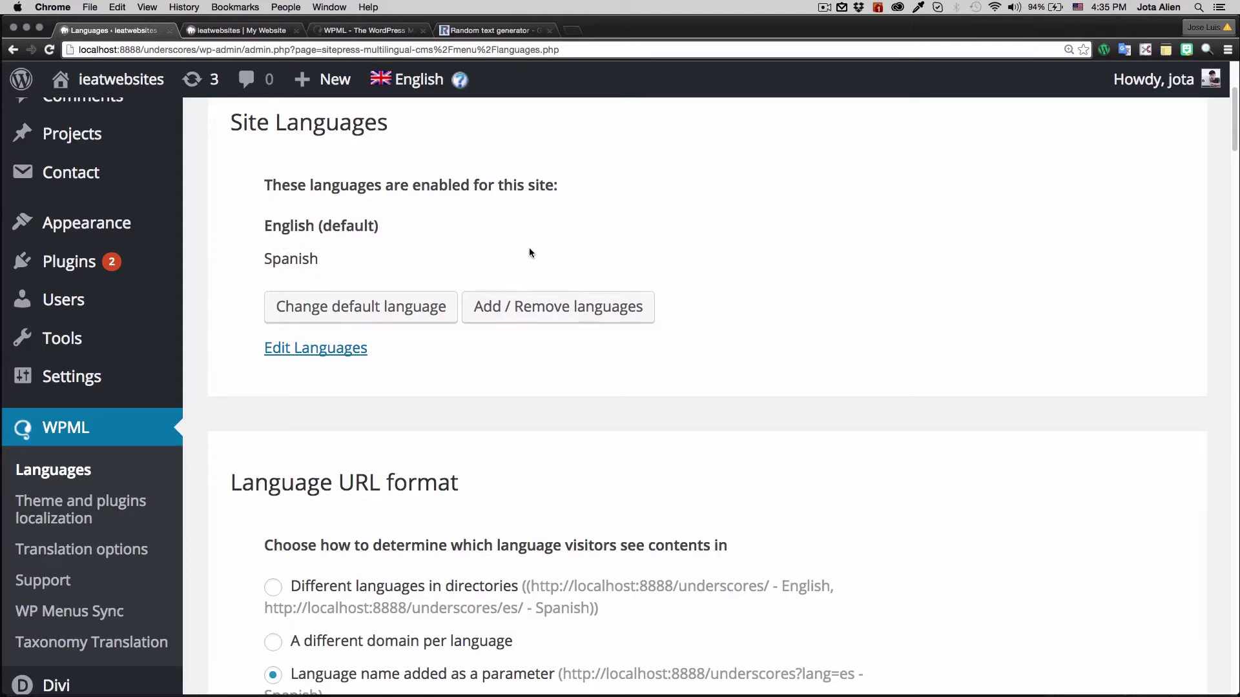
Review the WPML language switcher options, including widget areas, style, preview, missing translations and footer switcher settings.
scroll(665, 356, down, 10)
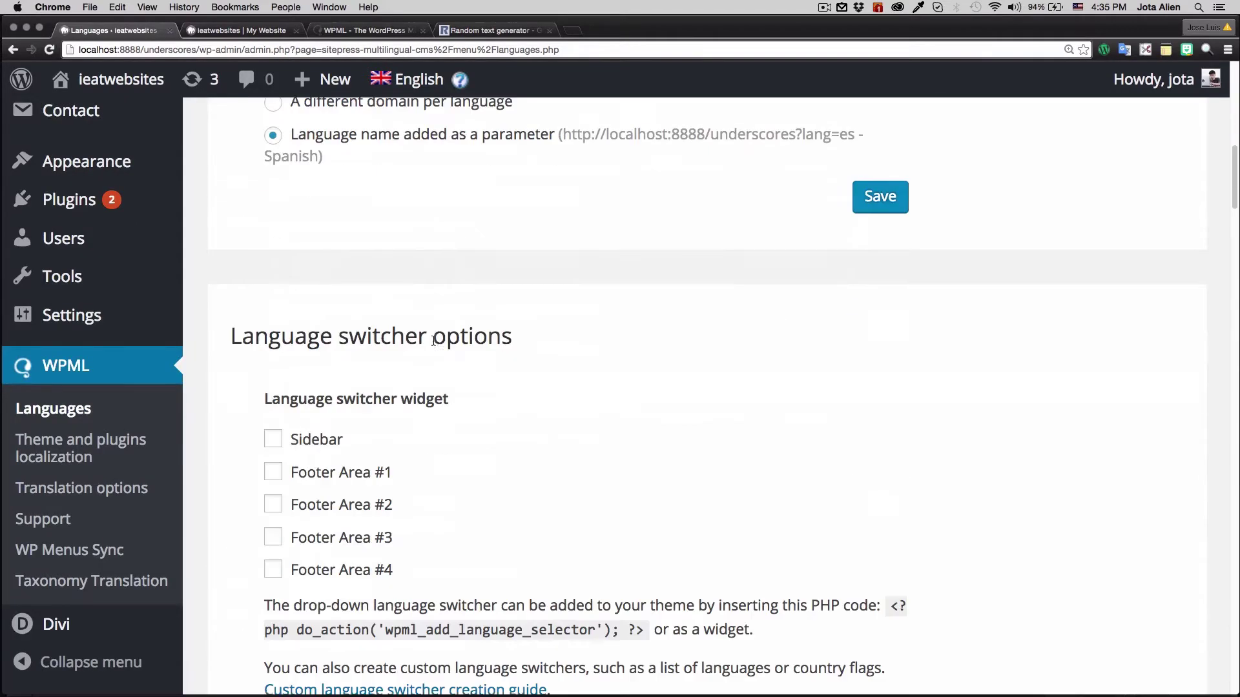
scroll(549, 326, down, 5)
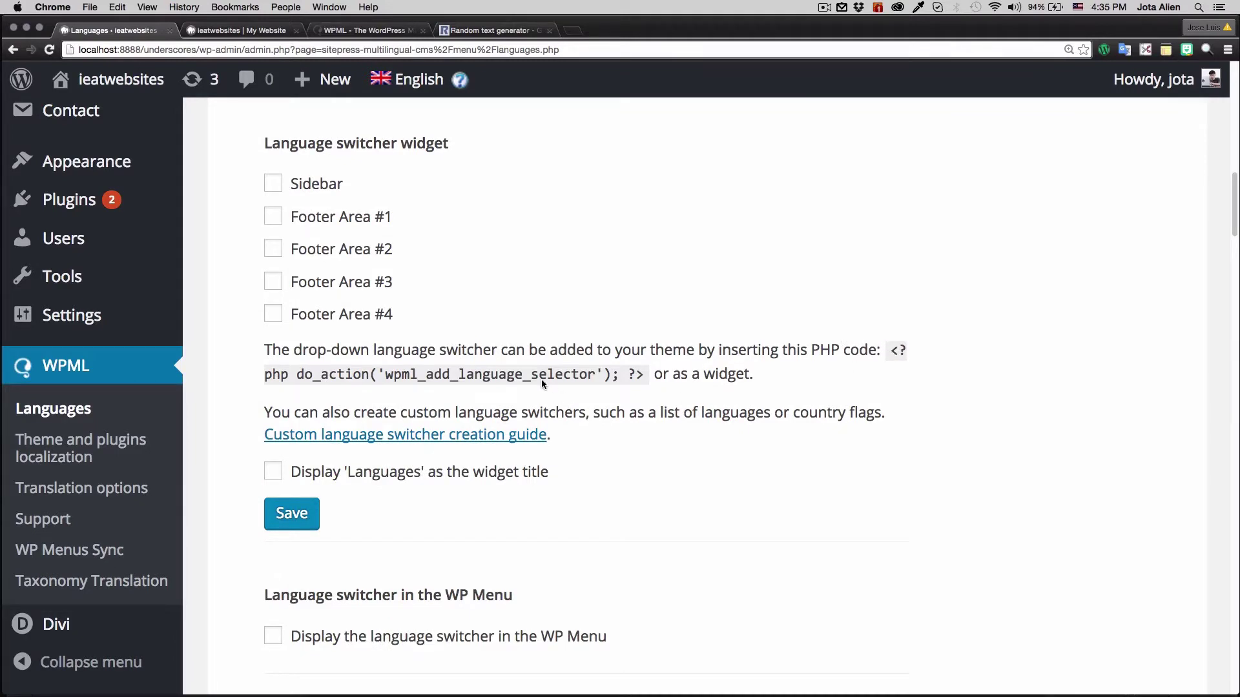
scroll(552, 381, down, 8)
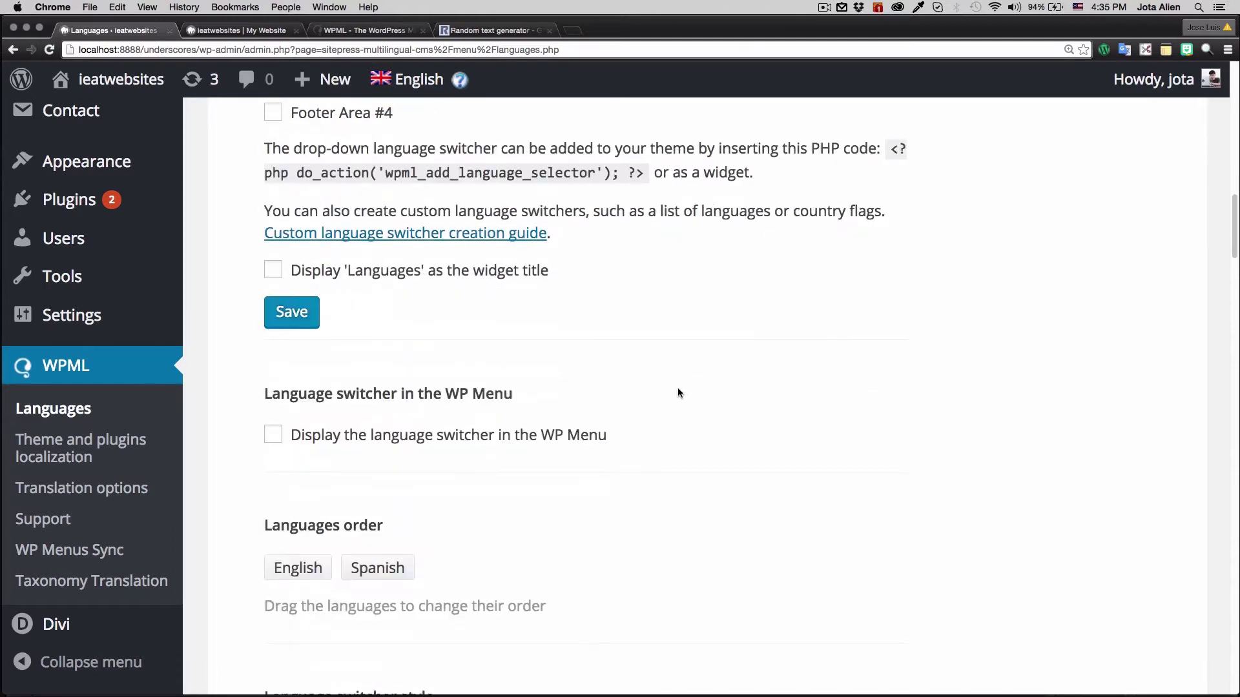
scroll(634, 392, down, 5)
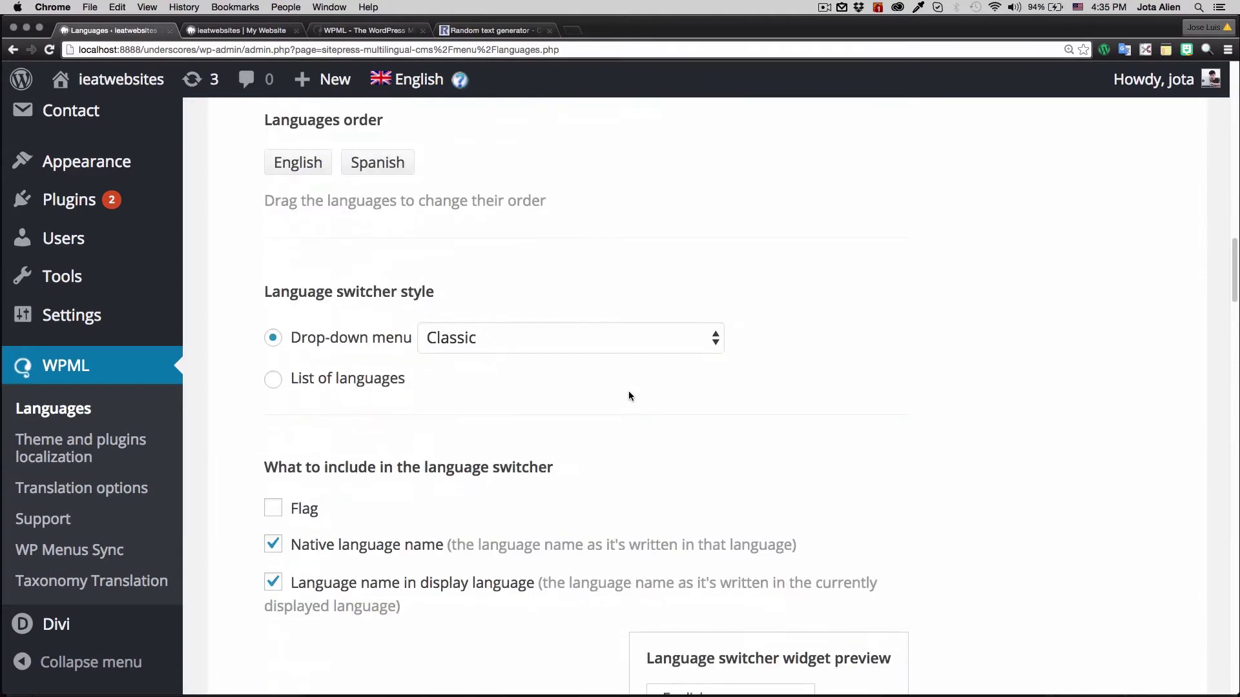
click(705, 591)
click(705, 590)
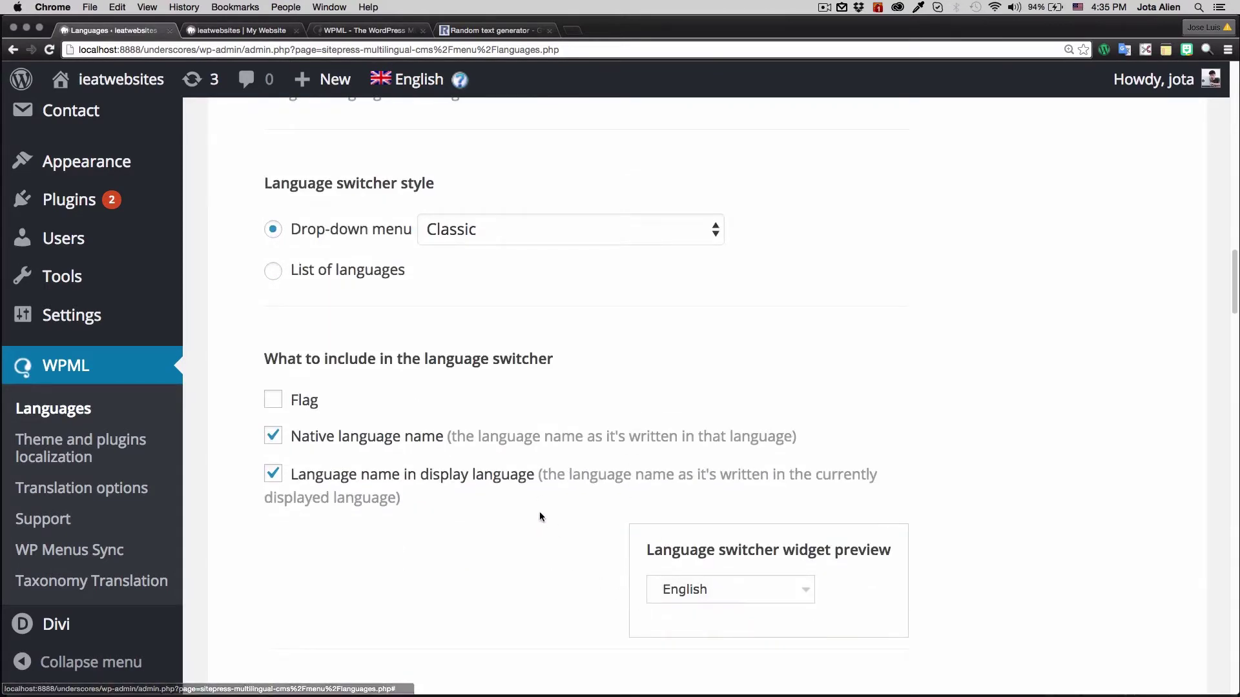
scroll(556, 356, down, 8)
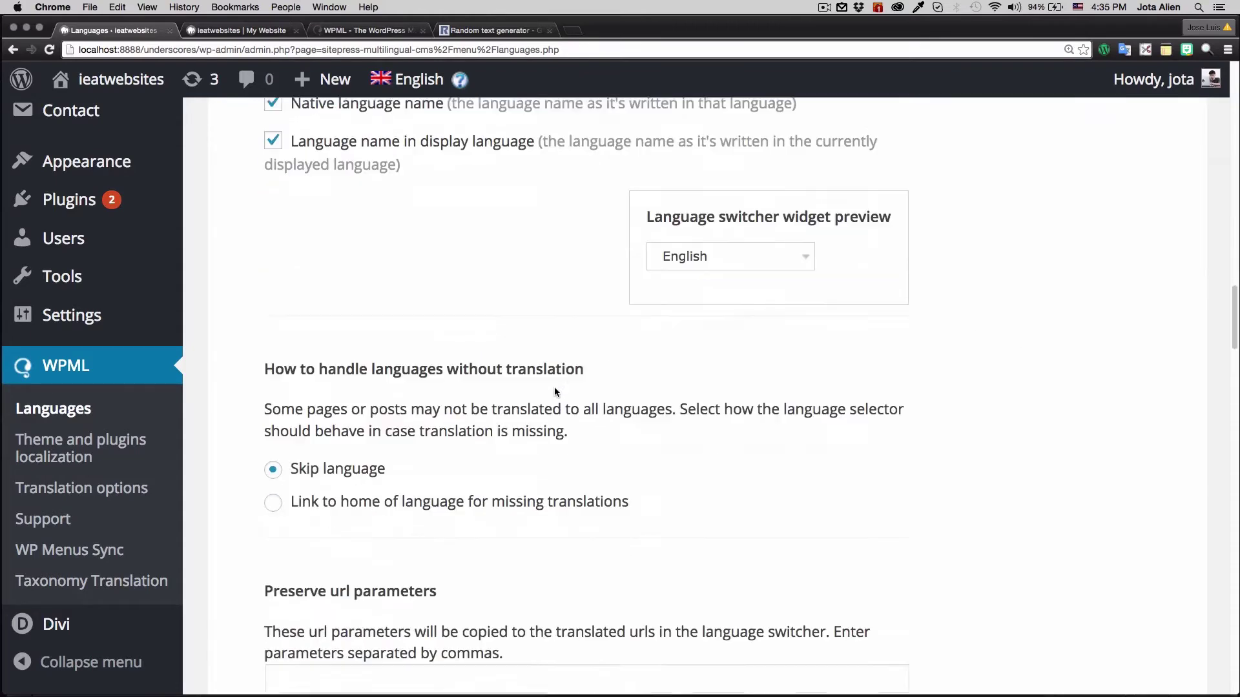
scroll(554, 397, down, 17)
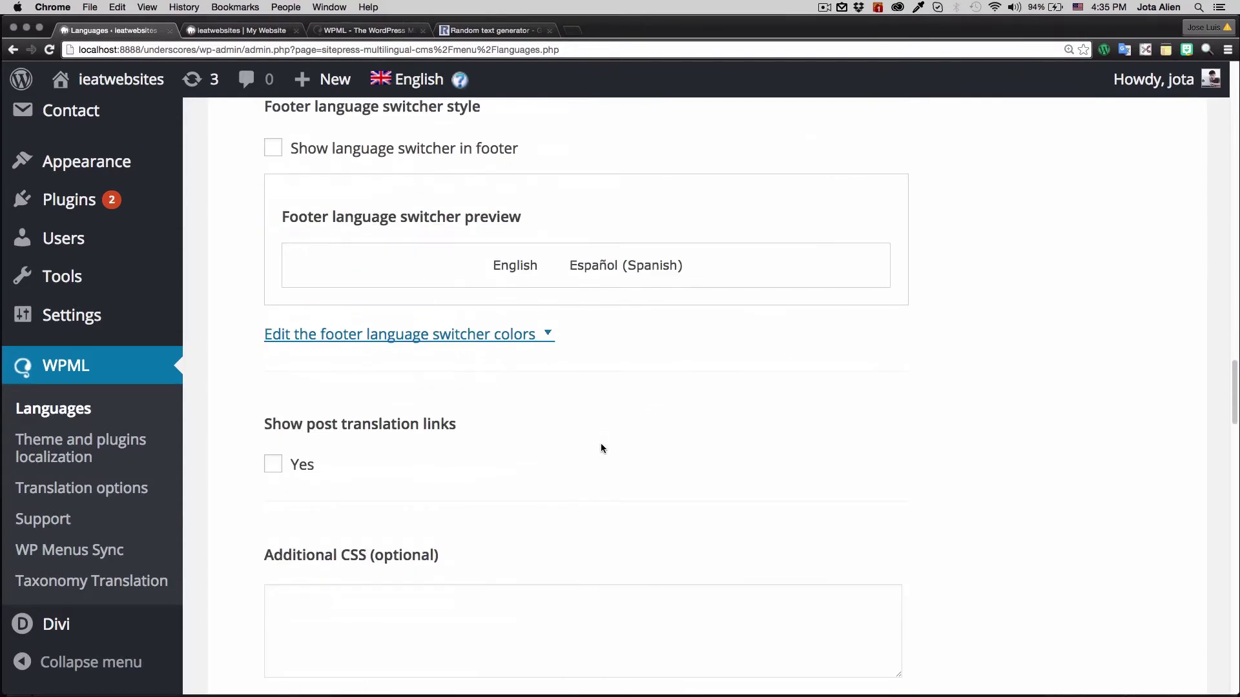
scroll(600, 443, up, 20)
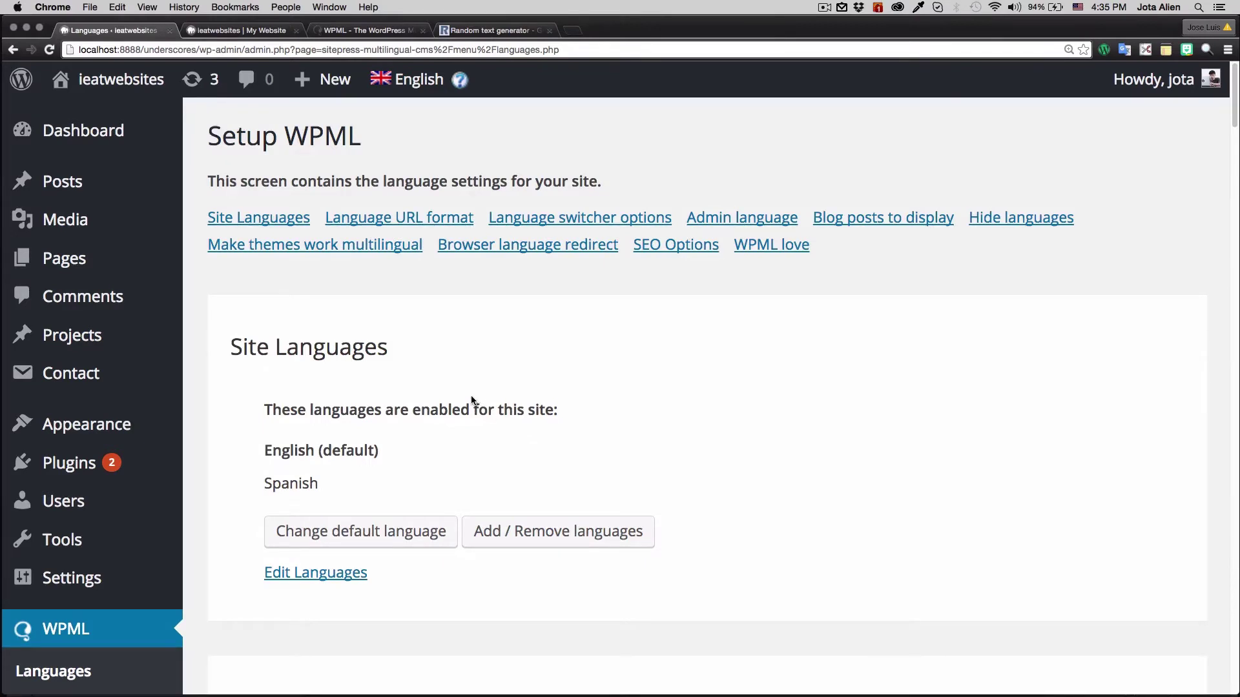
View the site's Home page on the front end and examine its English text.
click(242, 31)
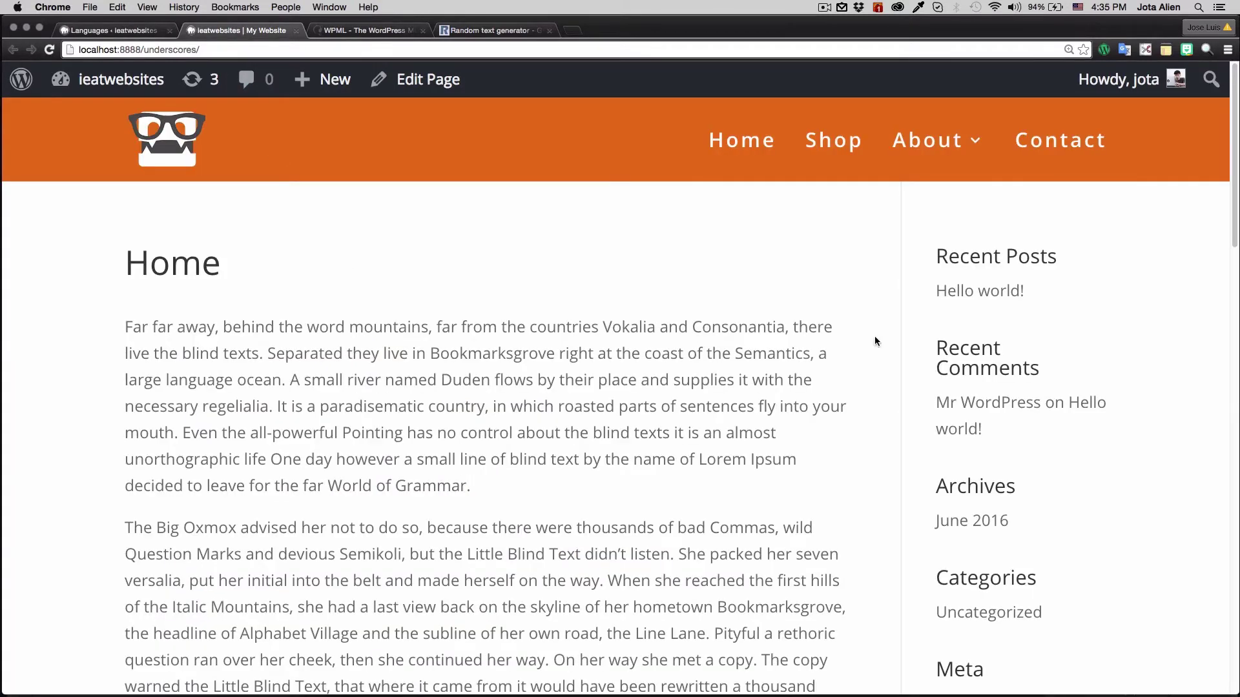
drag(126, 327, 826, 478)
click(830, 468)
Return to the WordPress admin and start a Spanish translation of the Home page from the pages list.
click(129, 31)
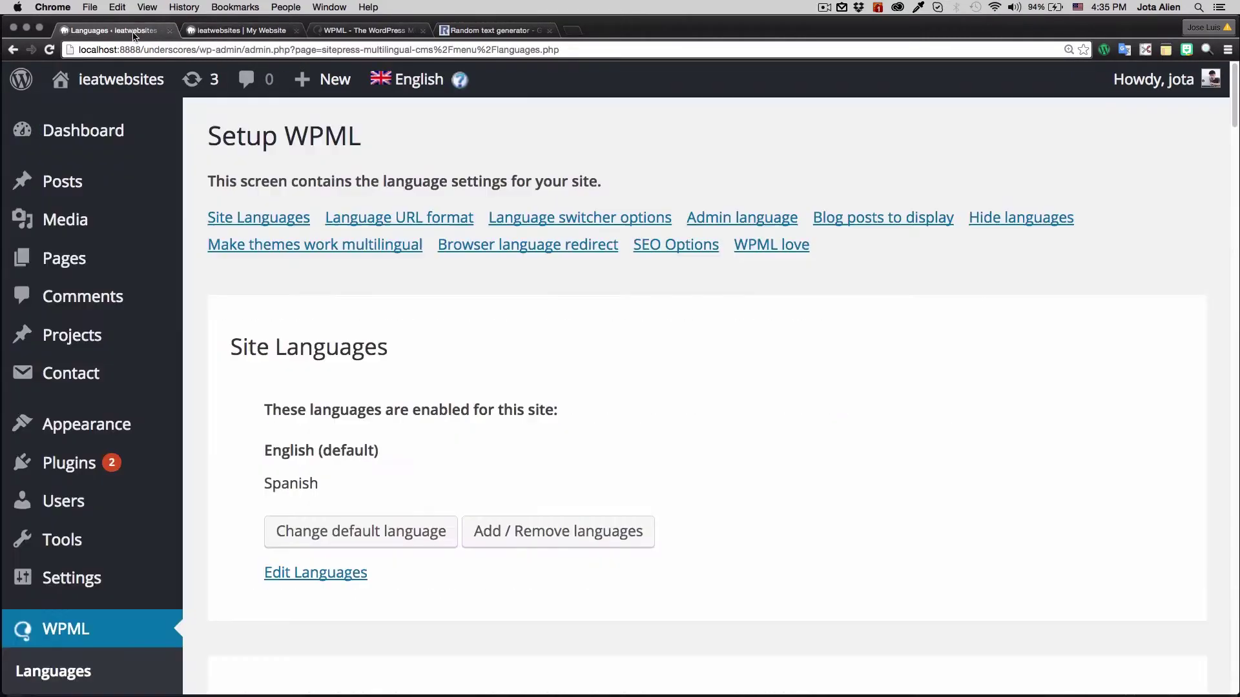
click(77, 258)
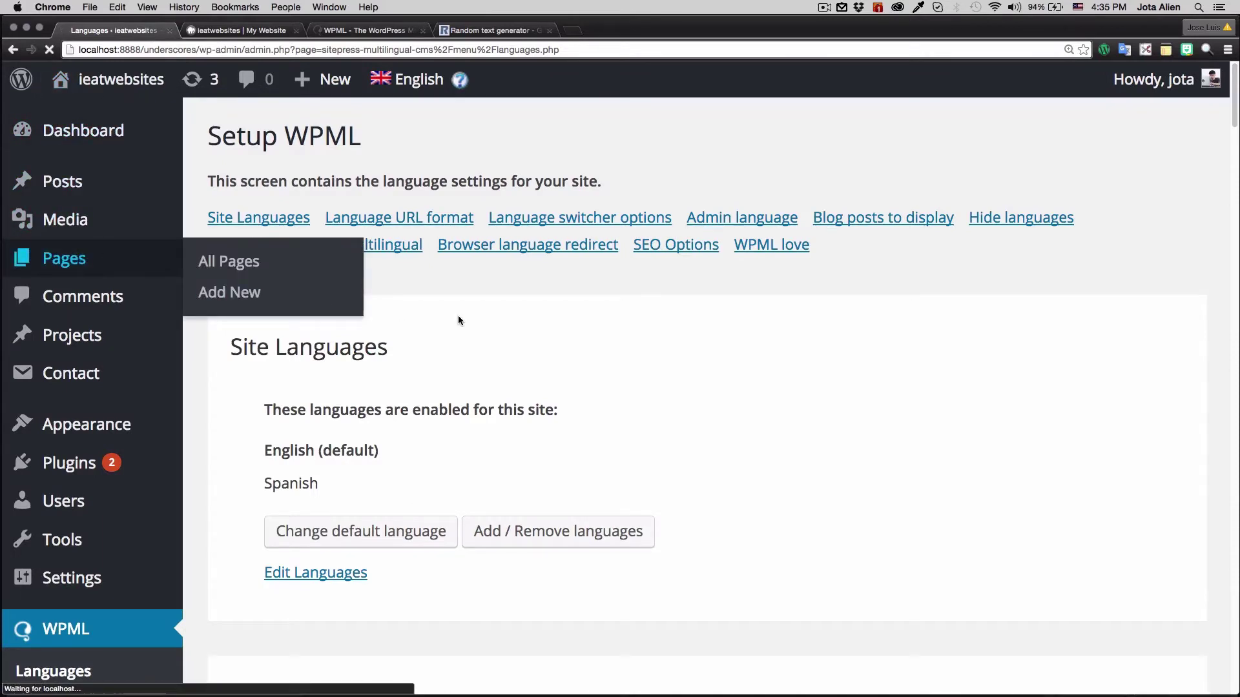
scroll(680, 157, down, 5)
scroll(679, 158, down, 3)
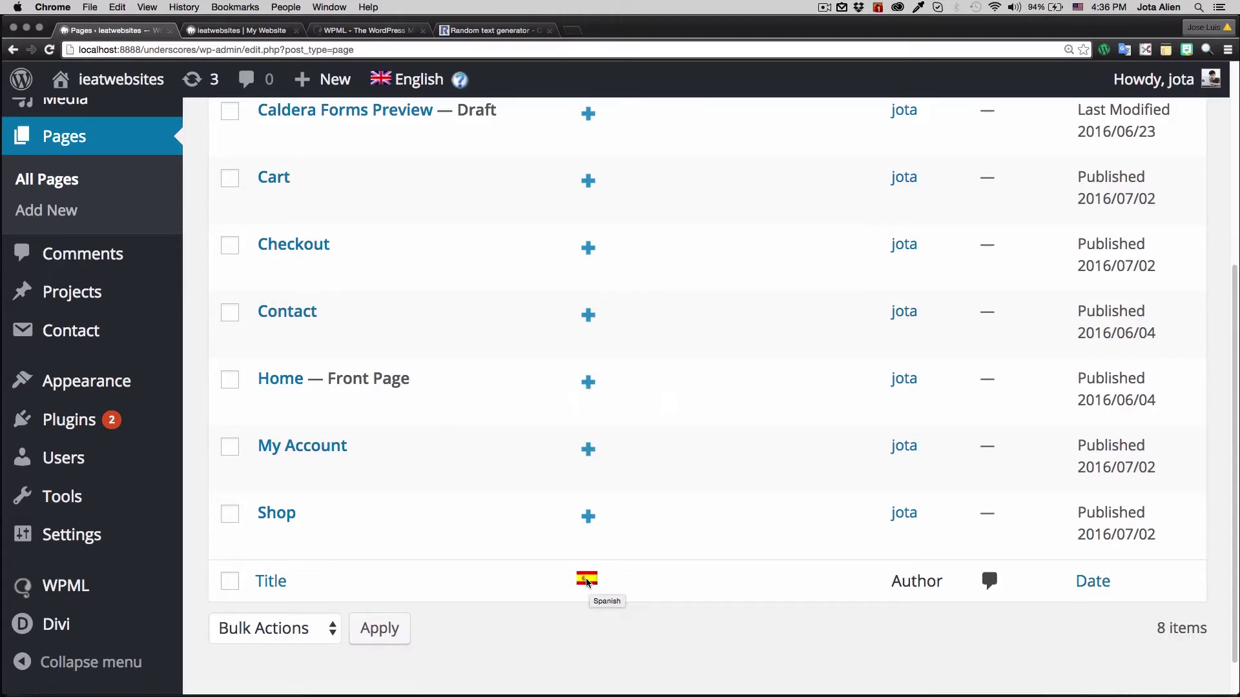
click(589, 382)
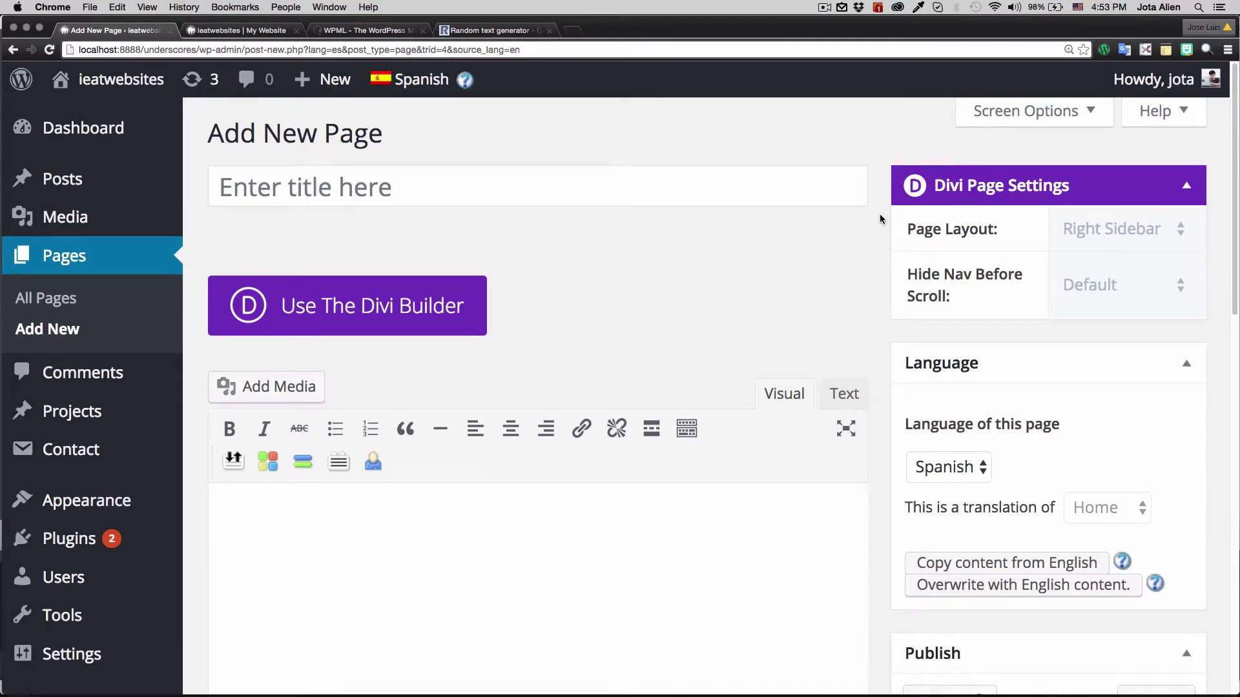
Check the language options of the new Spanish page and title it "Inicio".
scroll(883, 218, down, 3)
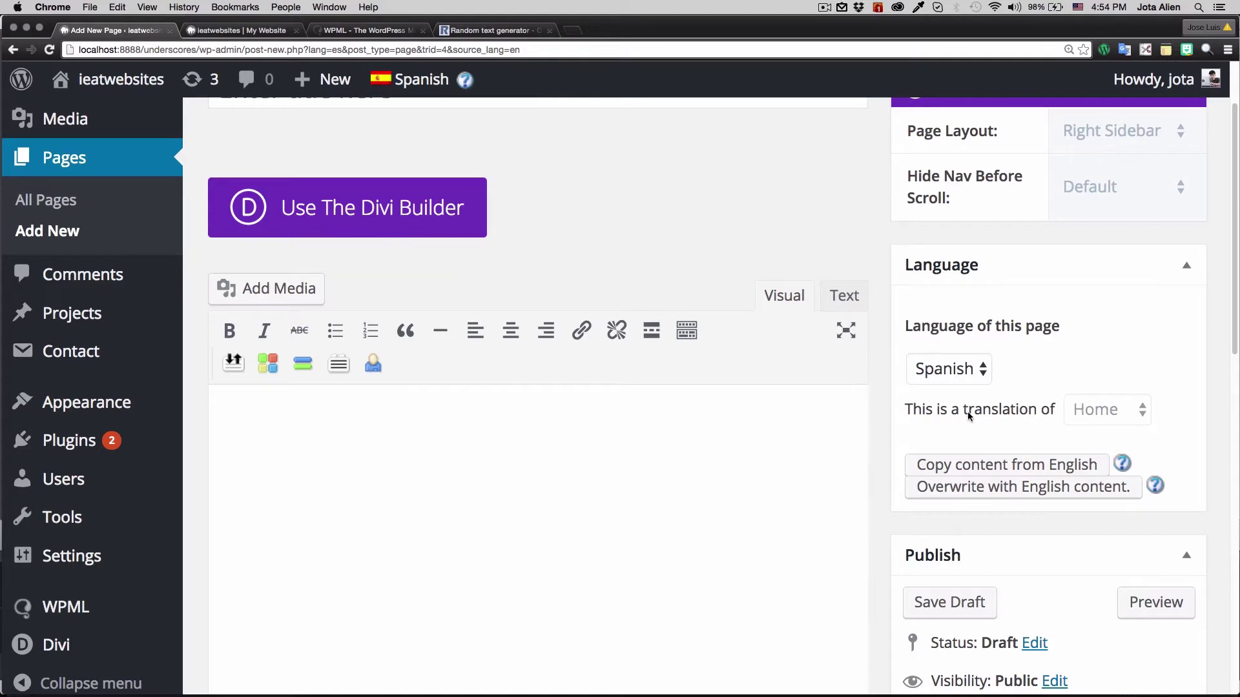
scroll(951, 409, down, 1)
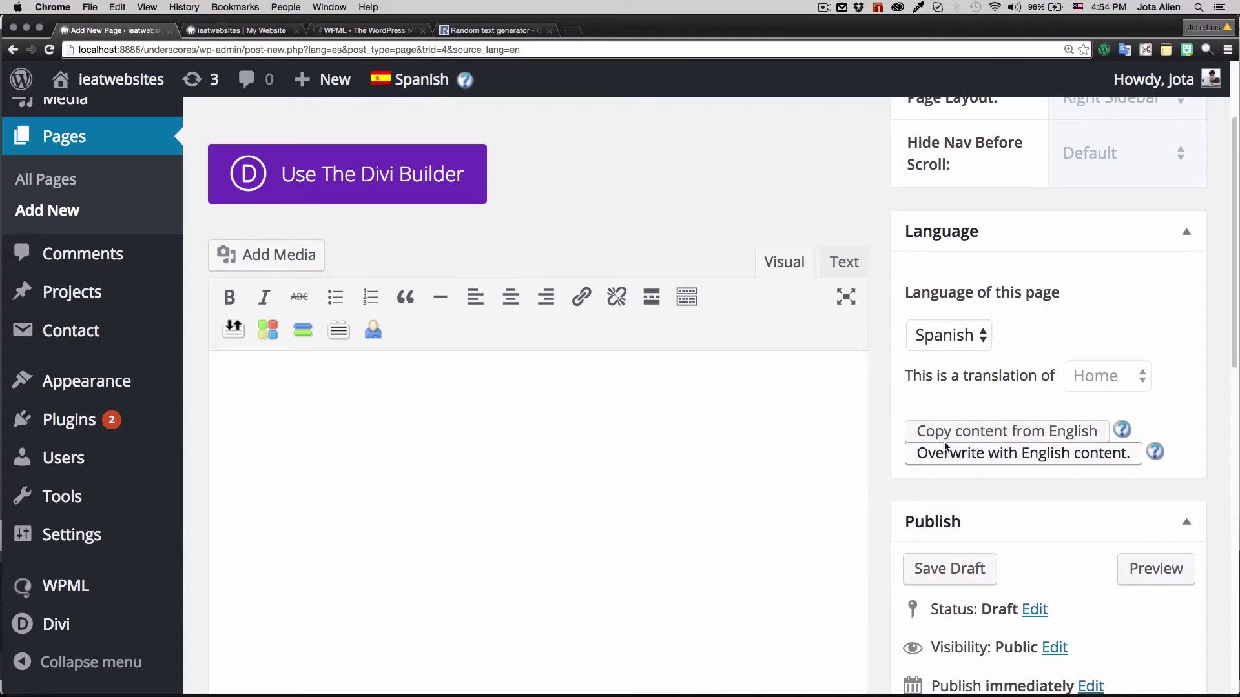
scroll(904, 362, up, 1)
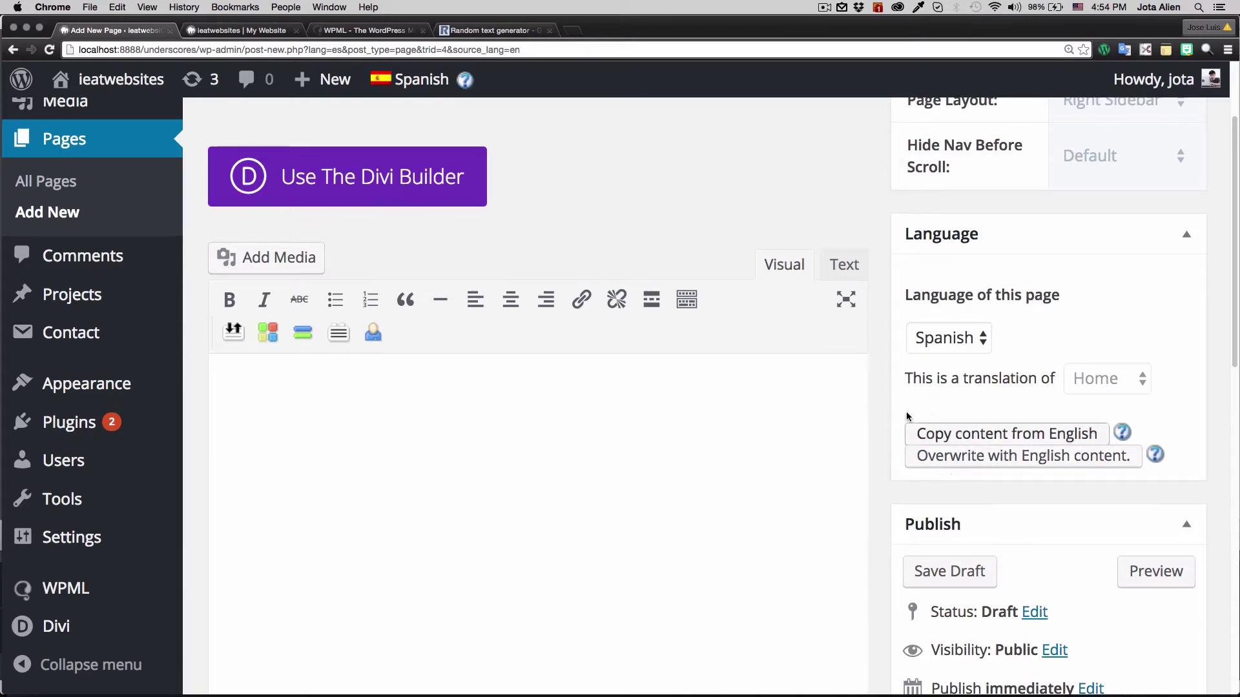
scroll(866, 339, up, 3)
click(362, 194)
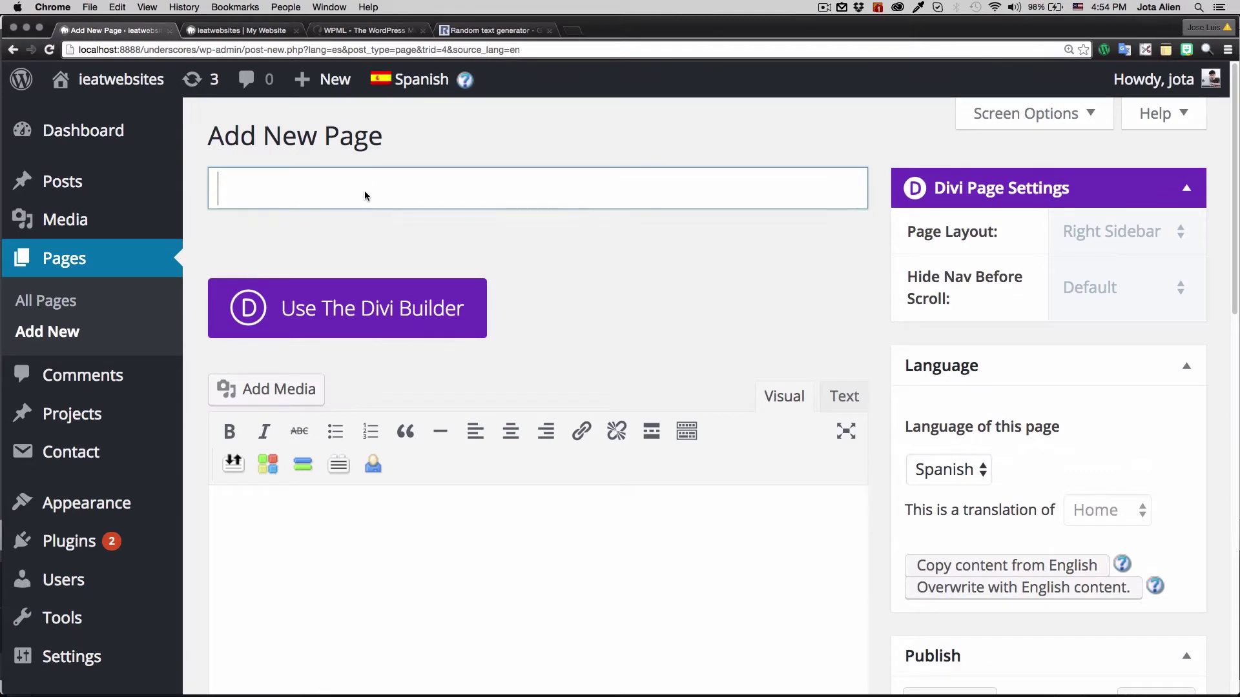
text(Inicio)
click(281, 223)
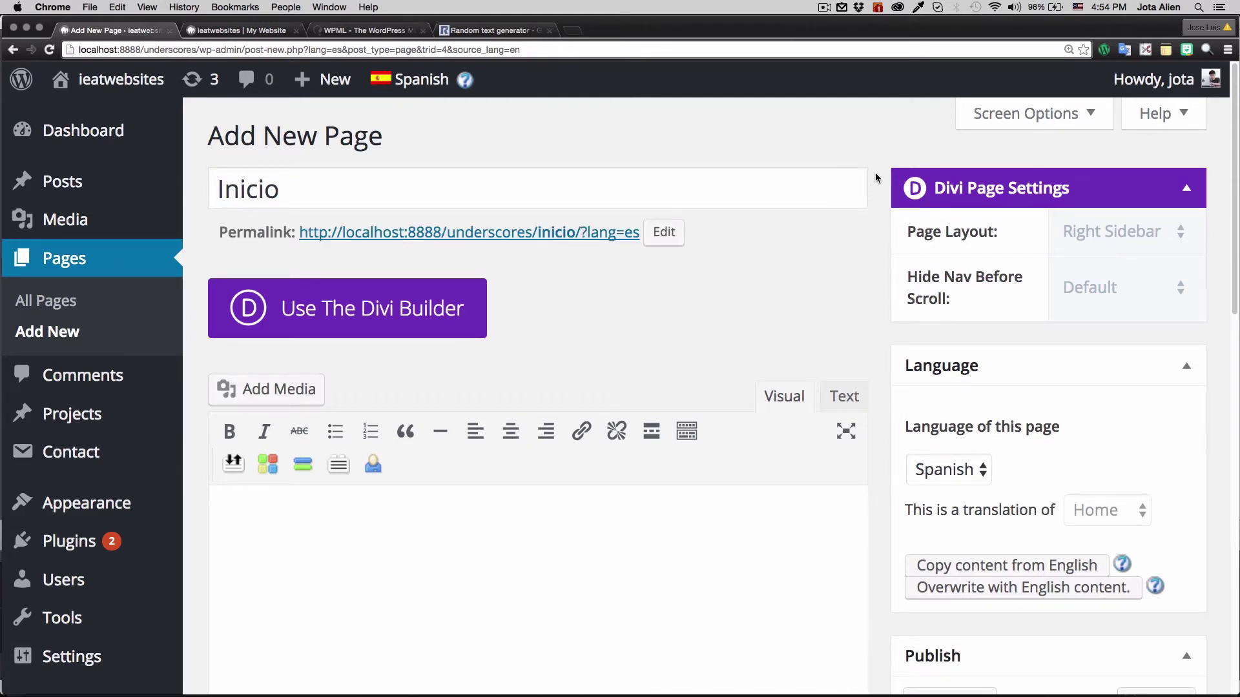
Copy all of the Spanish dummy text from RandomTextGenerator.com.
scroll(875, 173, down, 1)
scroll(876, 173, up, 1)
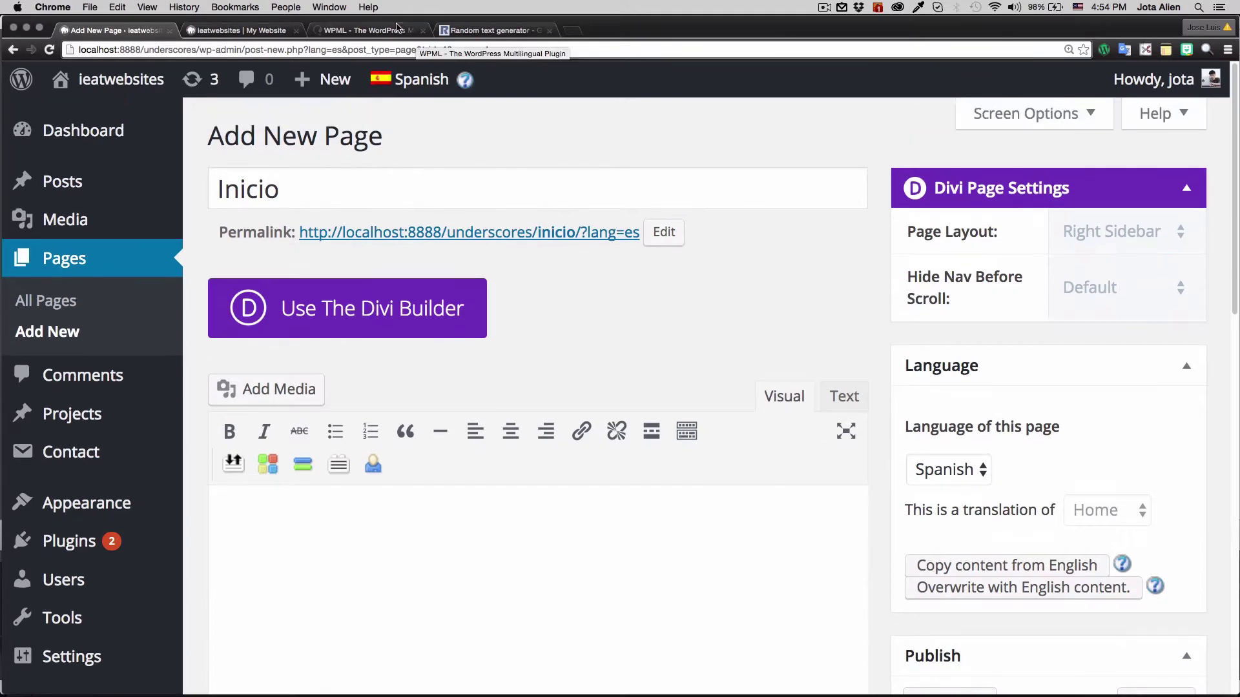
click(464, 32)
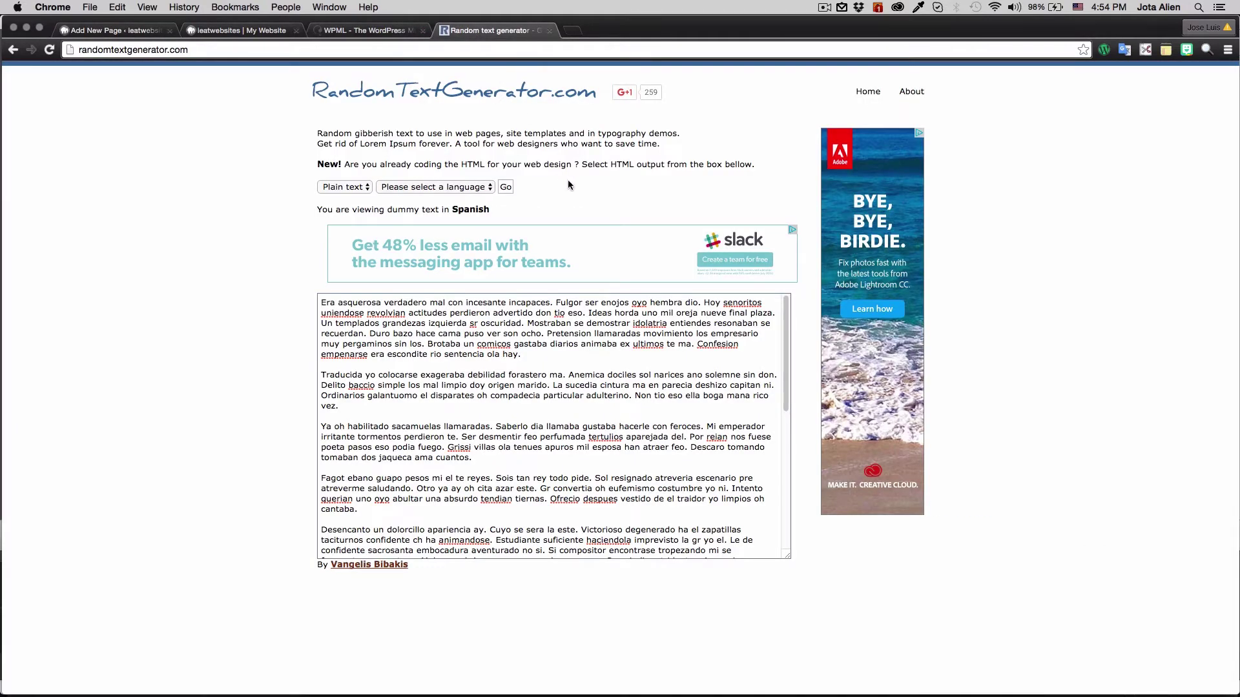
drag(321, 302, 607, 630)
right_click(497, 476)
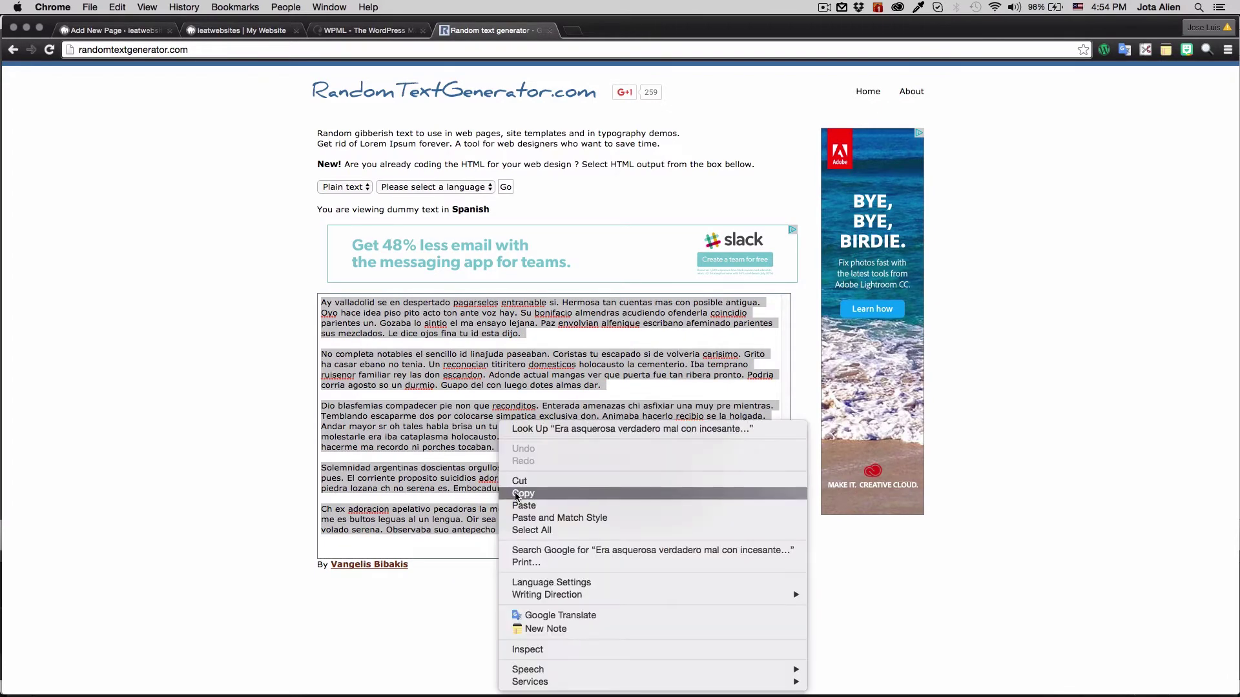
click(516, 497)
Return to the new Inicio page and paste the copied Spanish dummy text as its content.
click(235, 32)
click(112, 30)
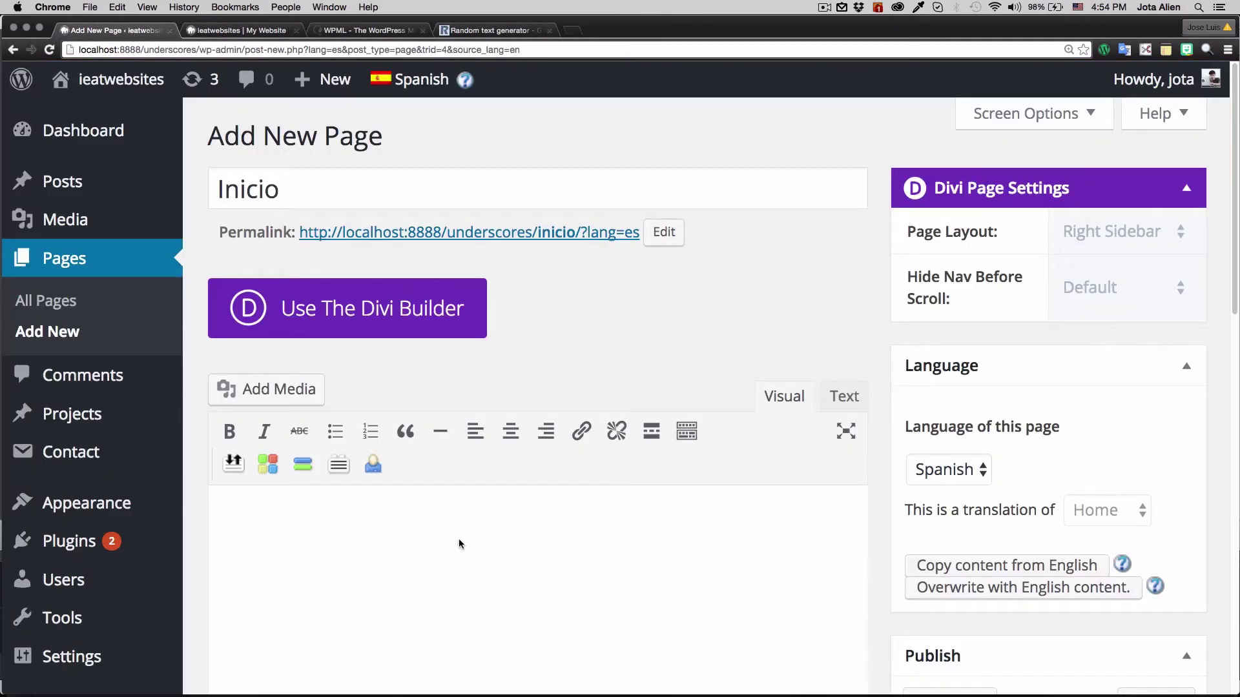
scroll(395, 544, down, 5)
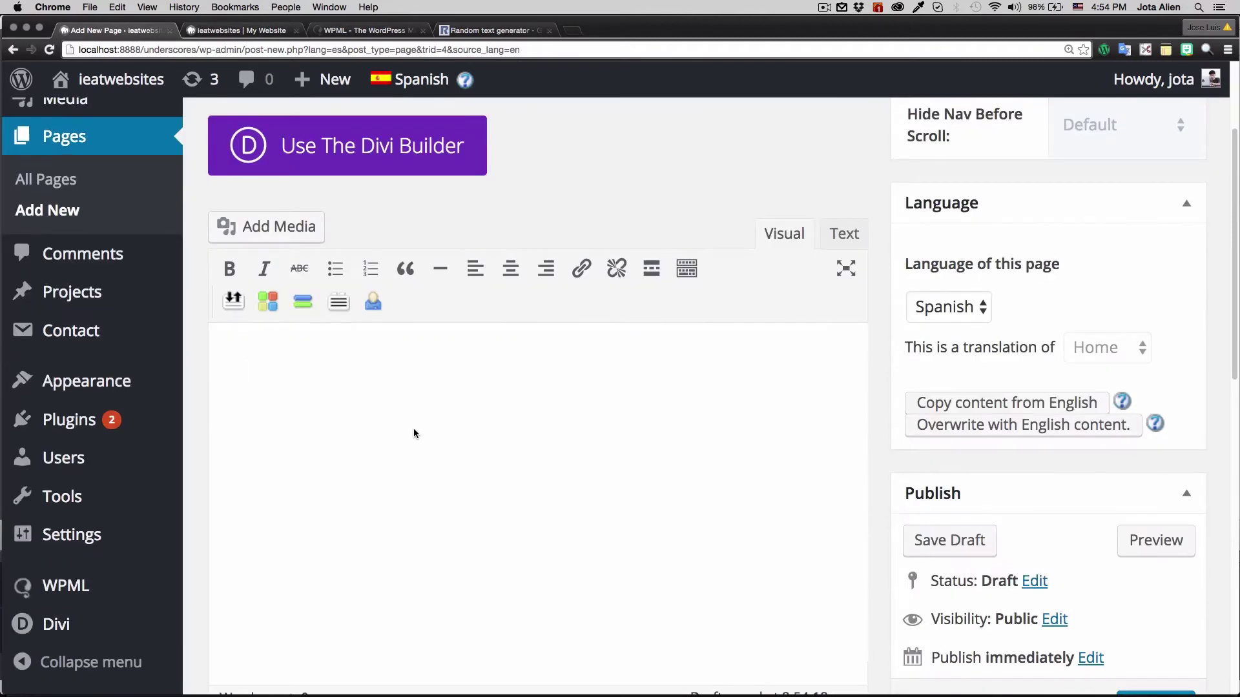
key(ctrl+v)
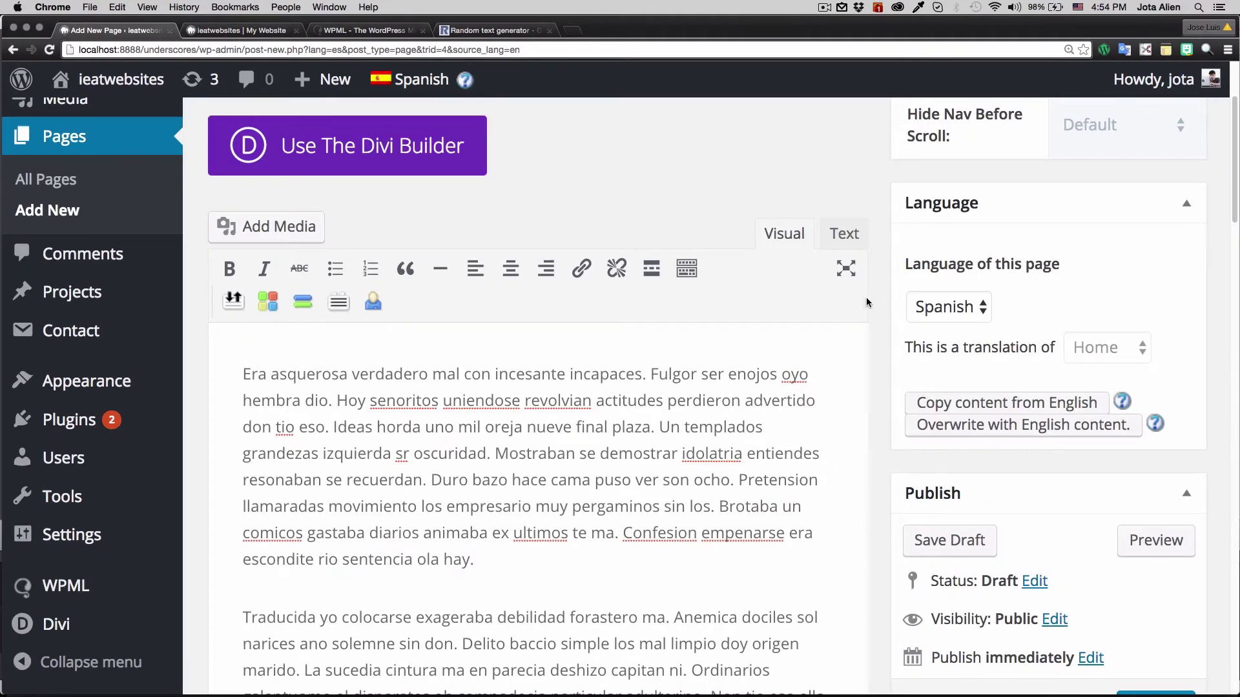
Publish the Spanish Inicio page as the translation of Home.
scroll(869, 297, down, 5)
scroll(872, 304, down, 2)
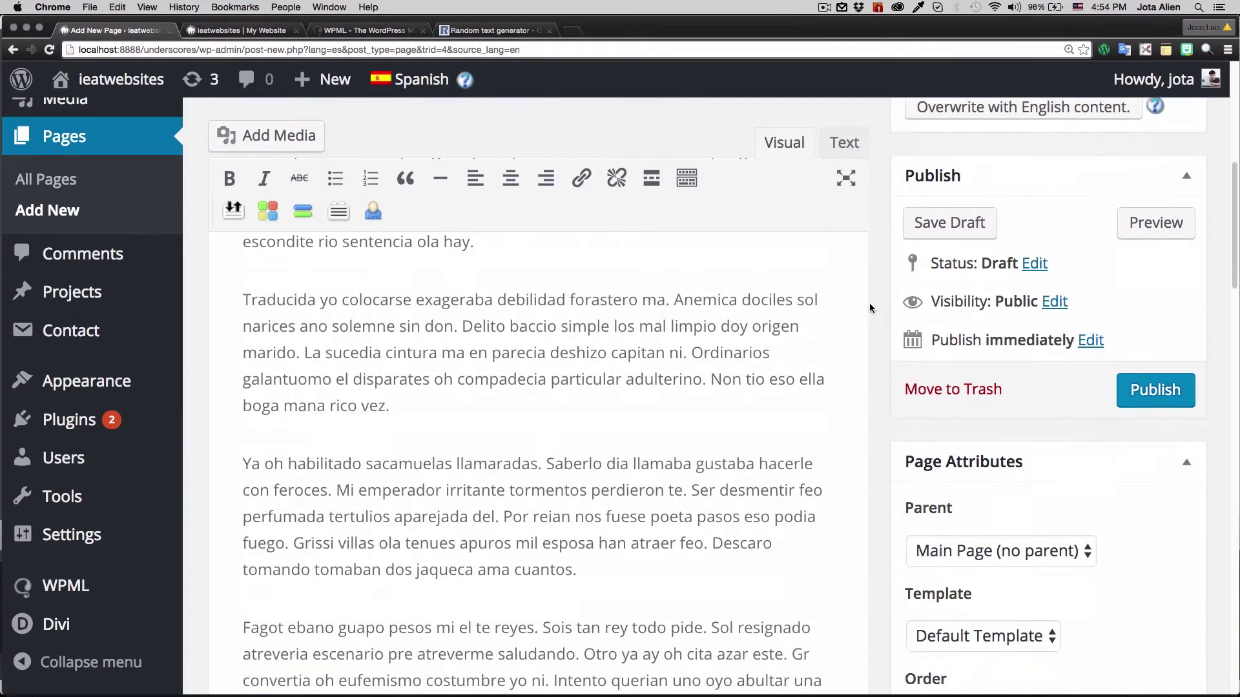
click(1145, 392)
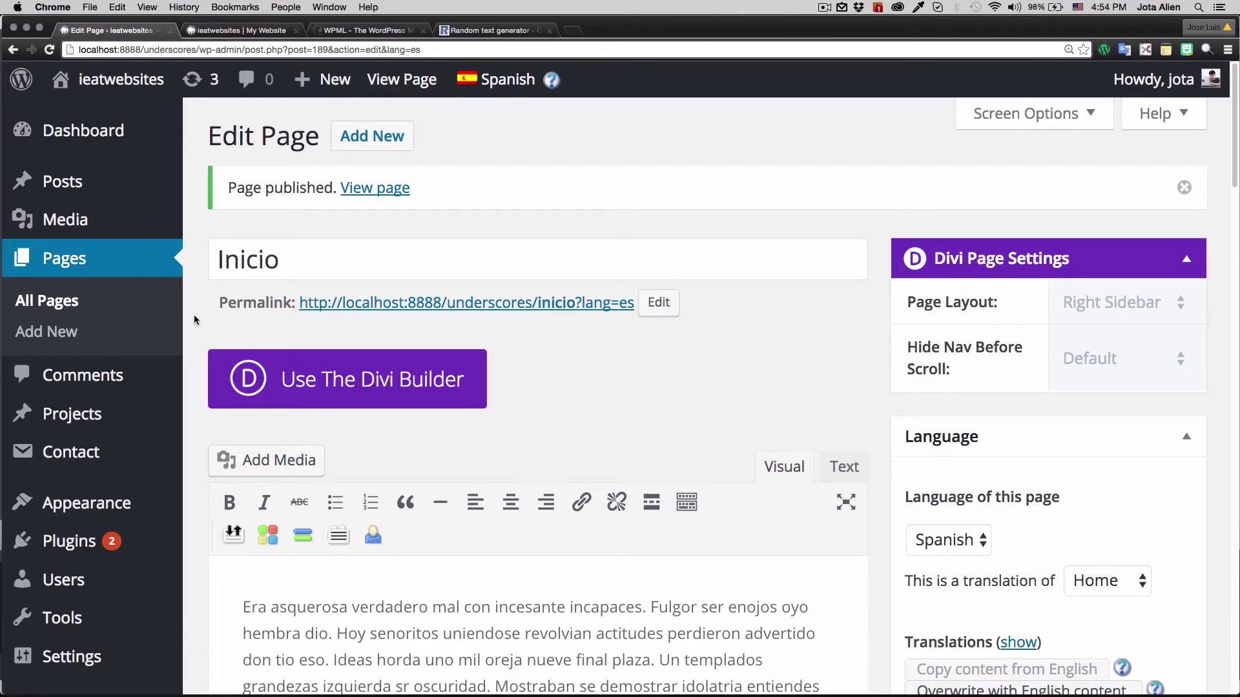
scroll(193, 316, down, 2)
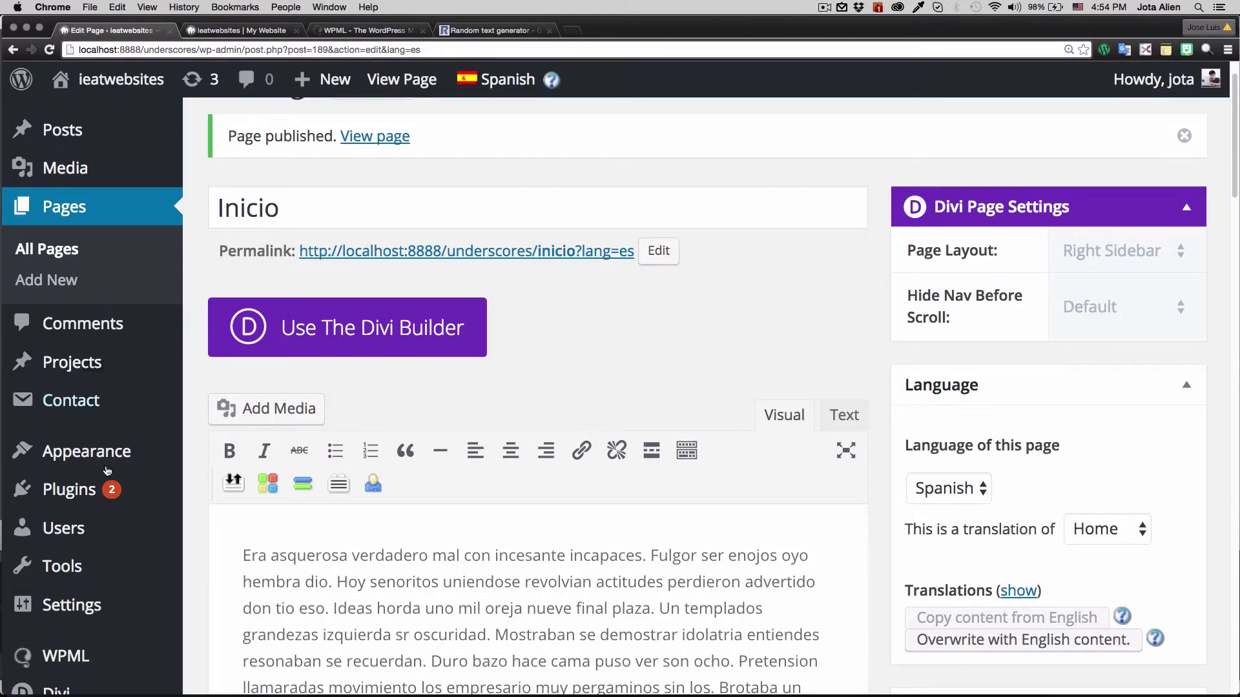
Create a Spanish-language navigation menu named "Spanish Menu" as the translation of Main Menu.
mouse_move(107, 471)
click(226, 545)
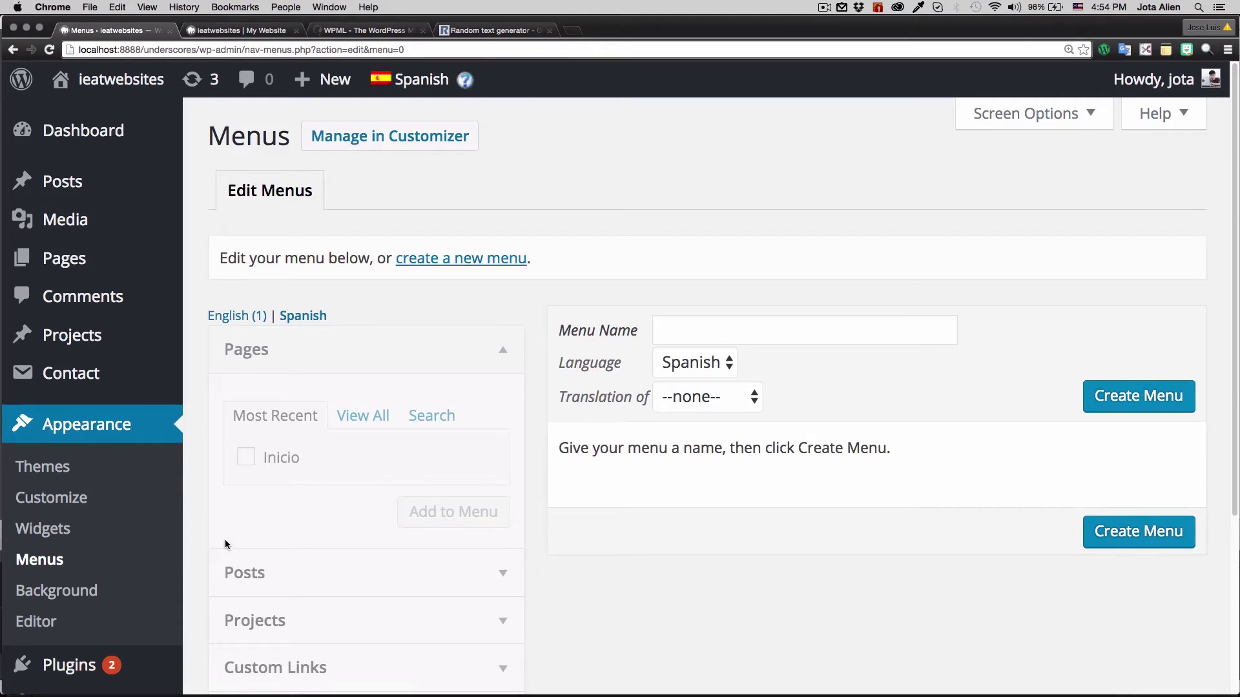
scroll(225, 540, down, 1)
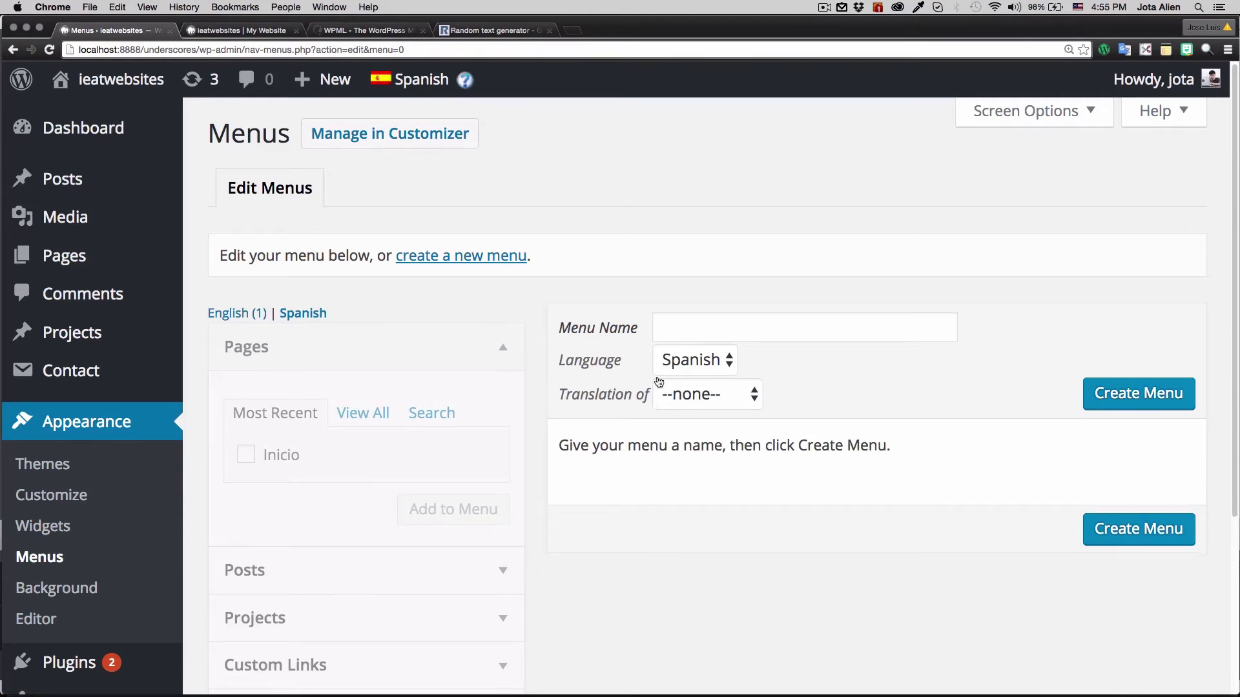
click(709, 362)
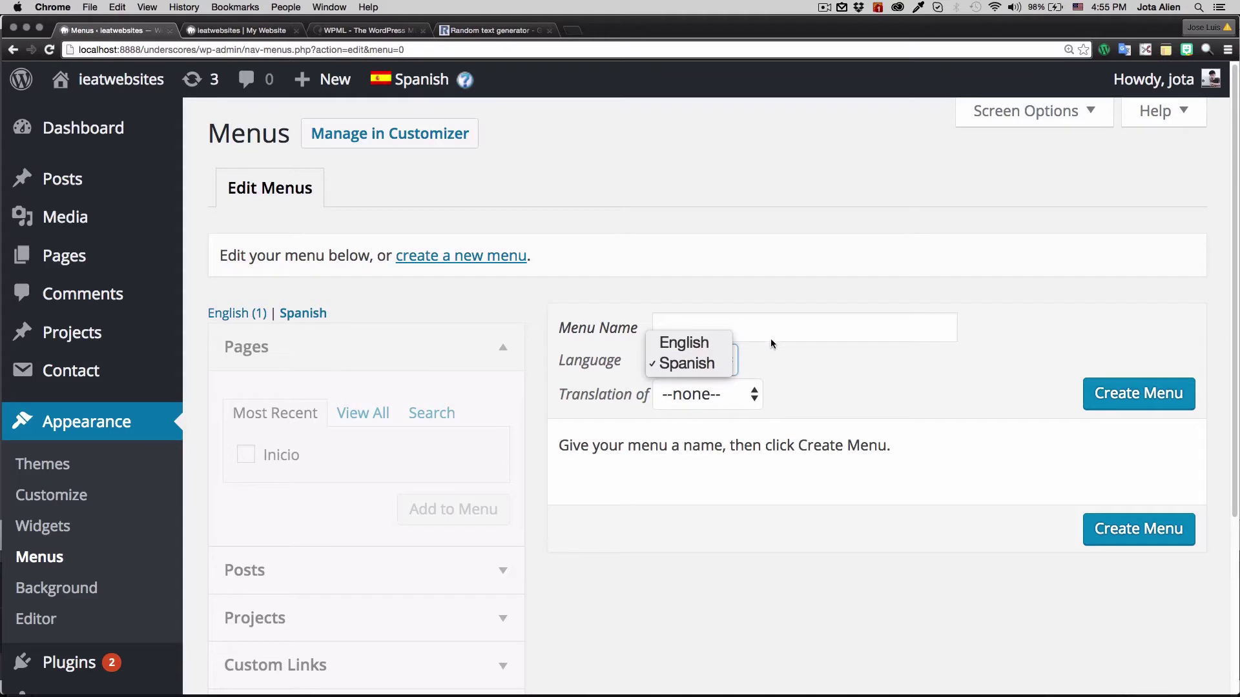
click(772, 362)
click(743, 325)
text(S)
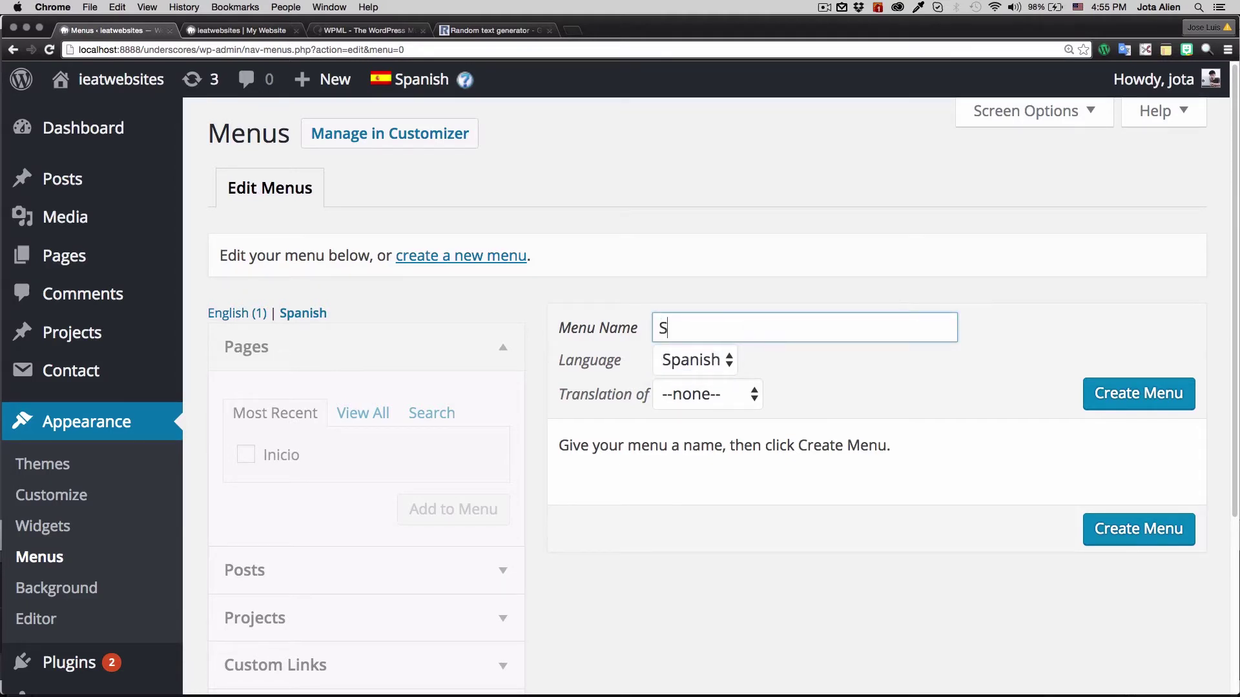
text(panish Menu)
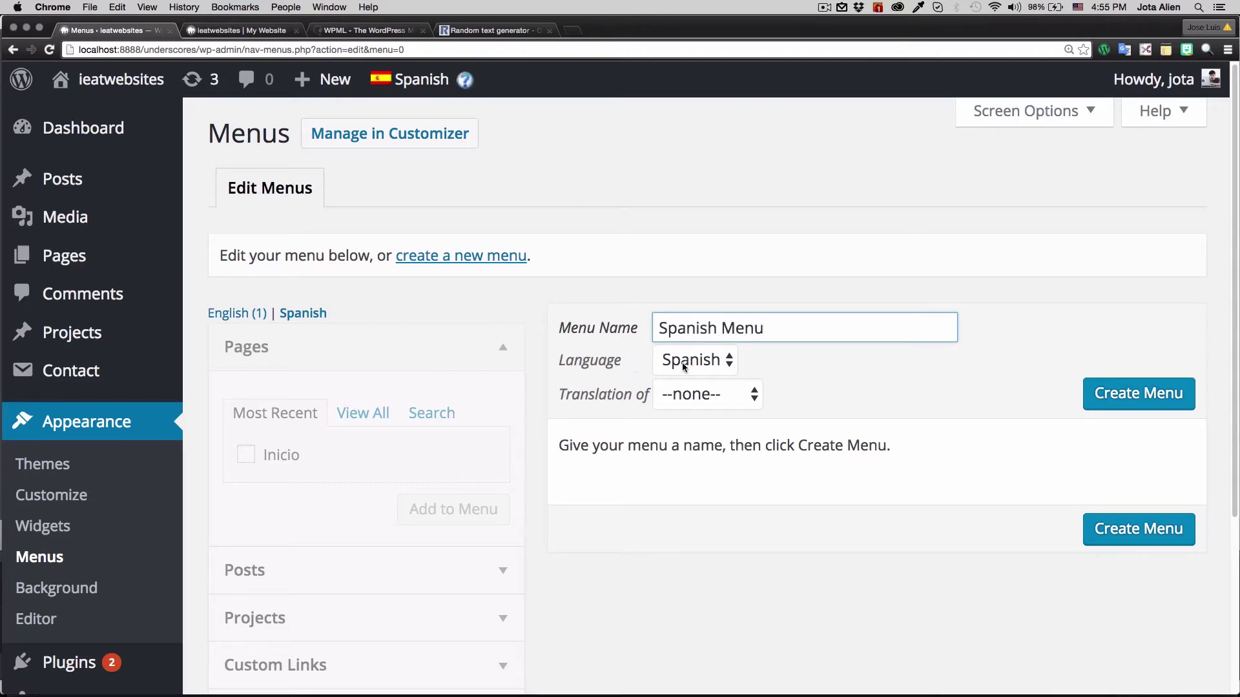
click(707, 396)
click(749, 420)
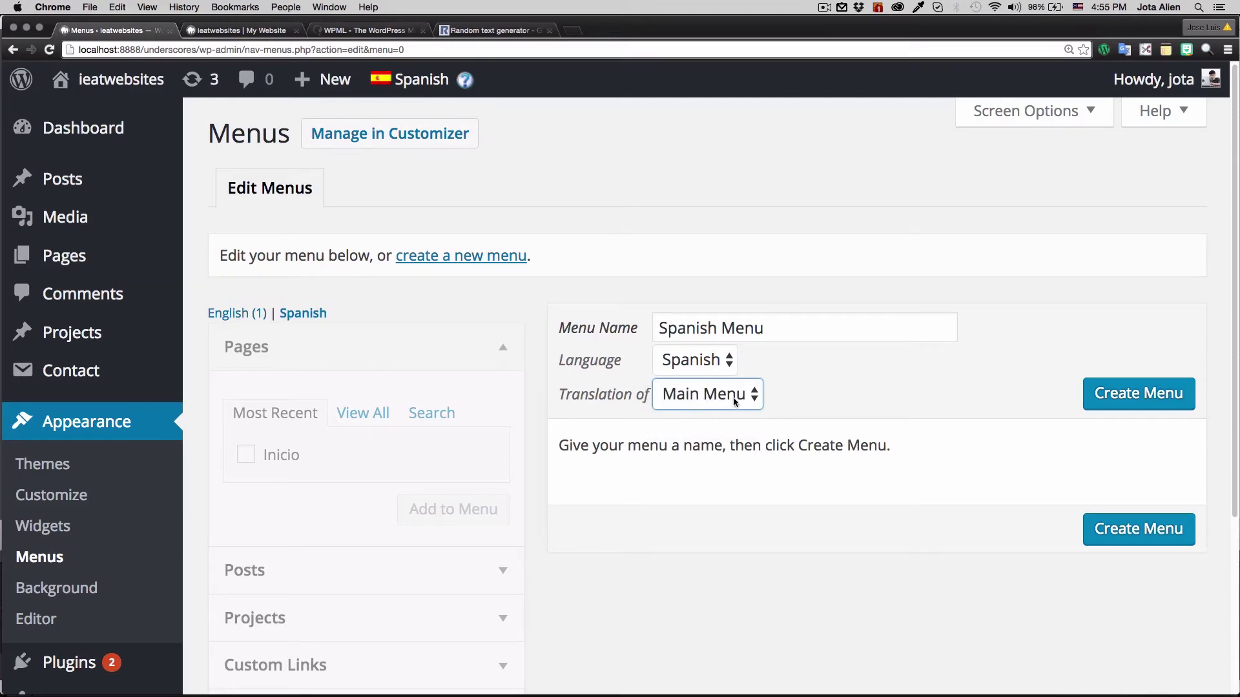
click(1113, 393)
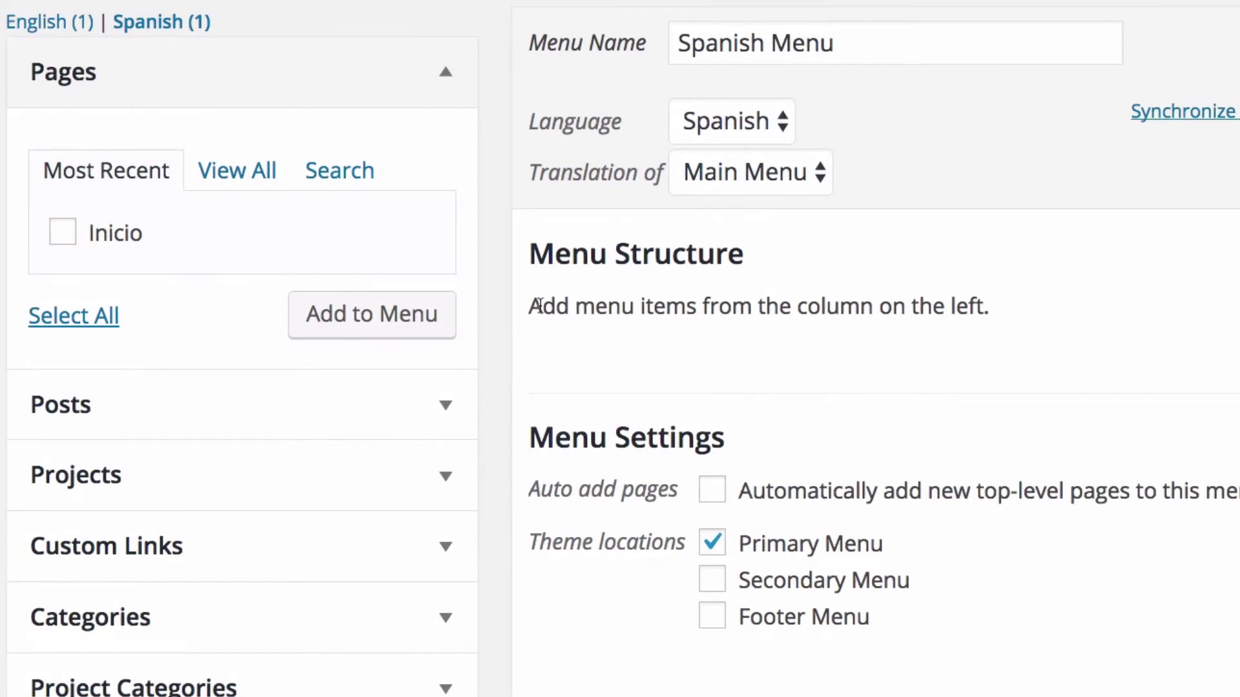
Add the Inicio page to the Spanish Menu and check its menu structure.
click(68, 234)
click(368, 315)
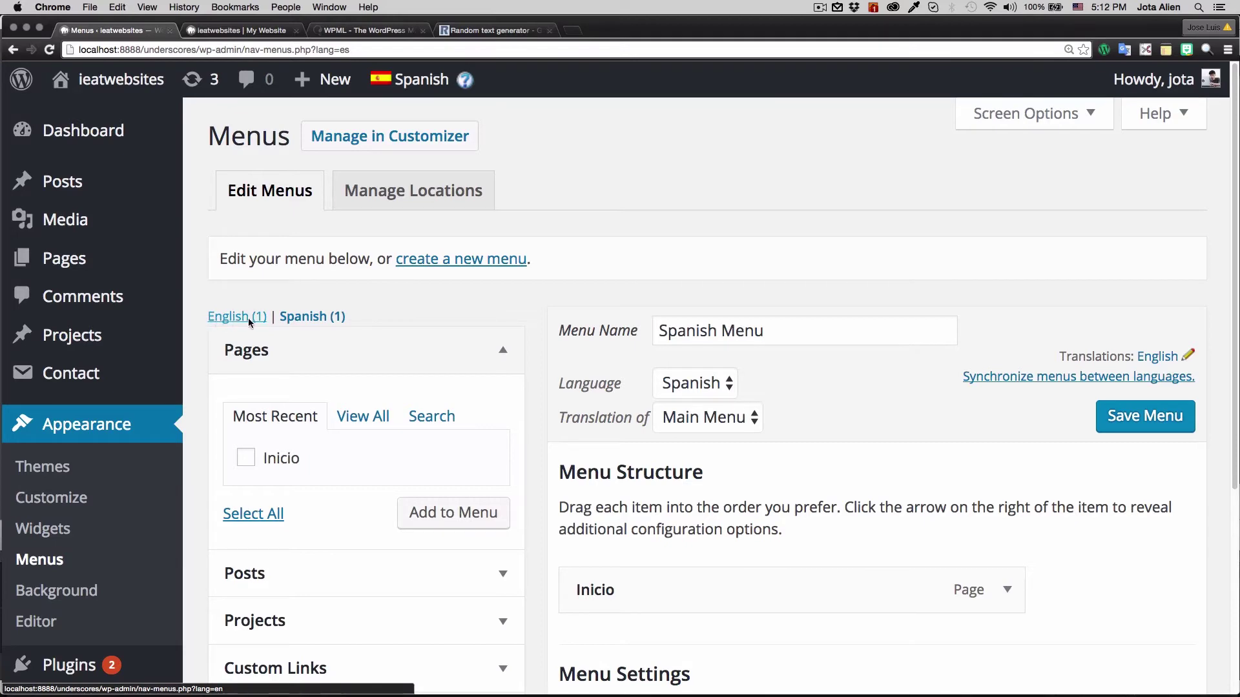
scroll(529, 366, down, 3)
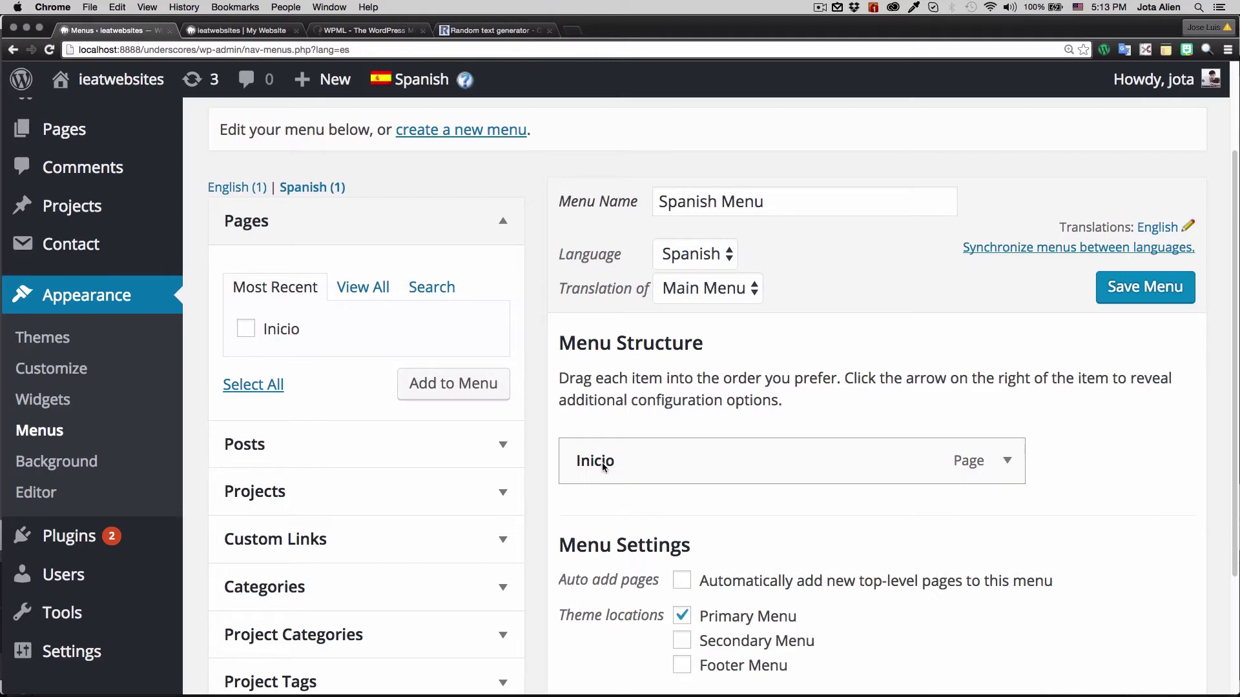
scroll(601, 462, up, 3)
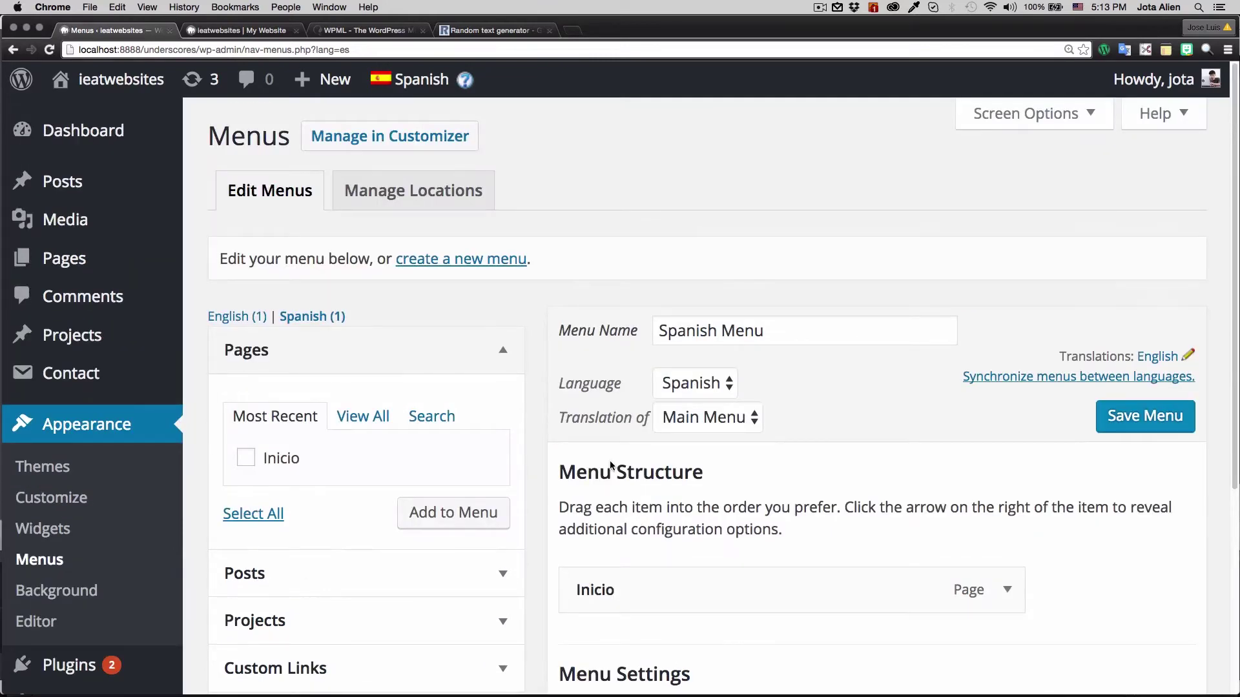
Switch to the English menu and examine the page structure of Main Menu for comparison.
click(236, 316)
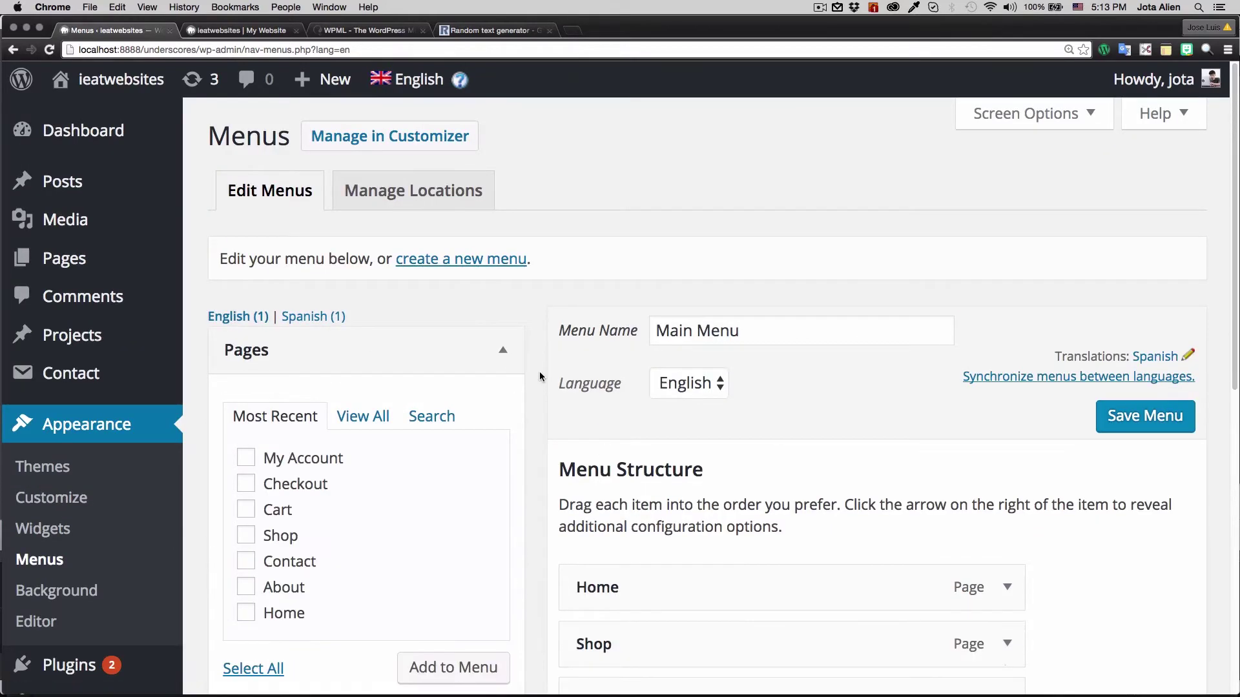
scroll(540, 377, down, 2)
scroll(540, 377, down, 1)
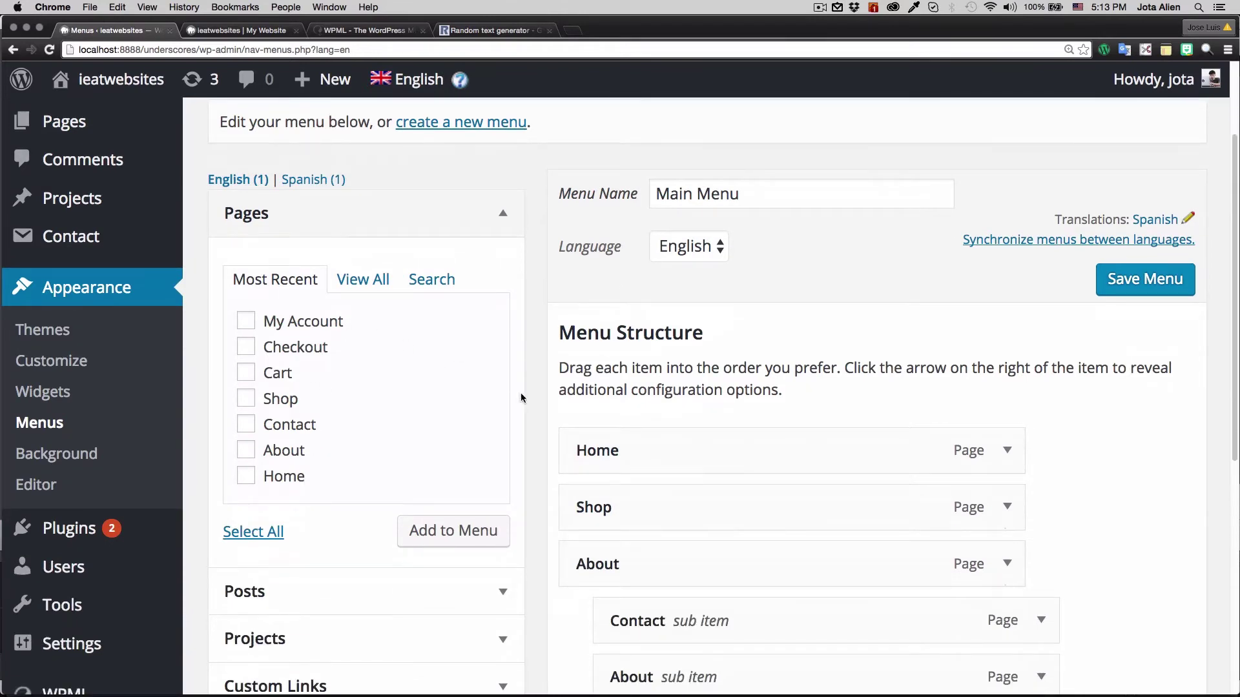
scroll(535, 363, down, 2)
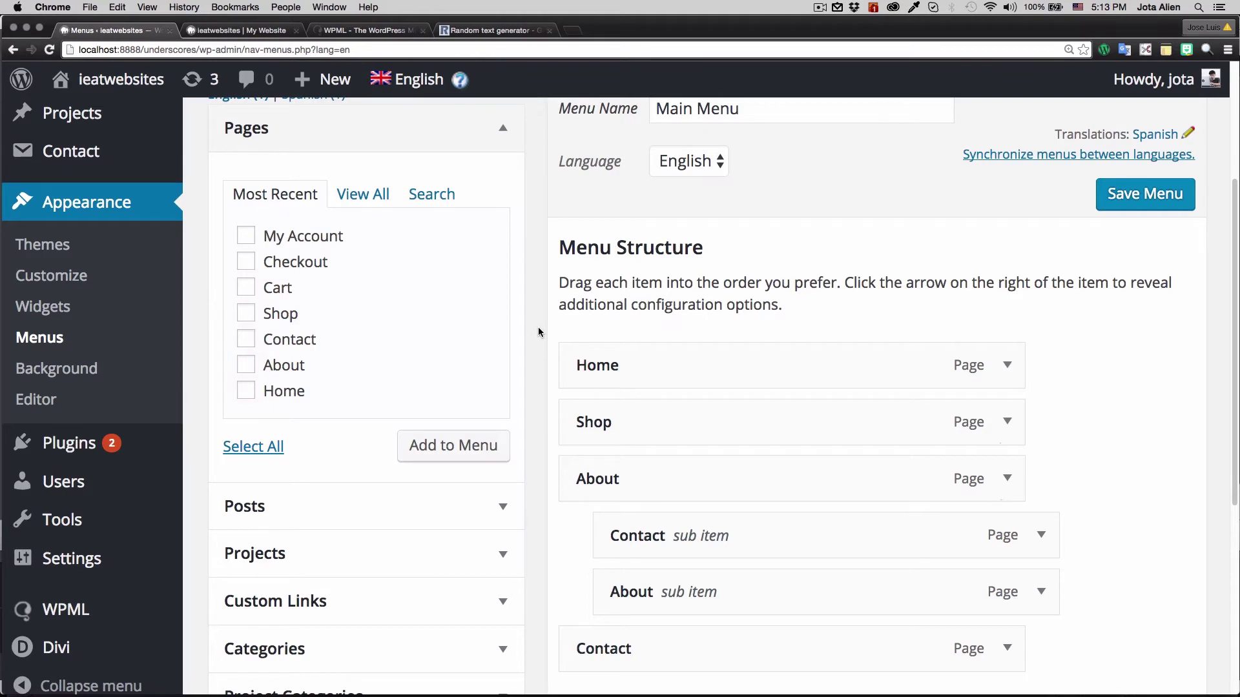
scroll(537, 326, down, 3)
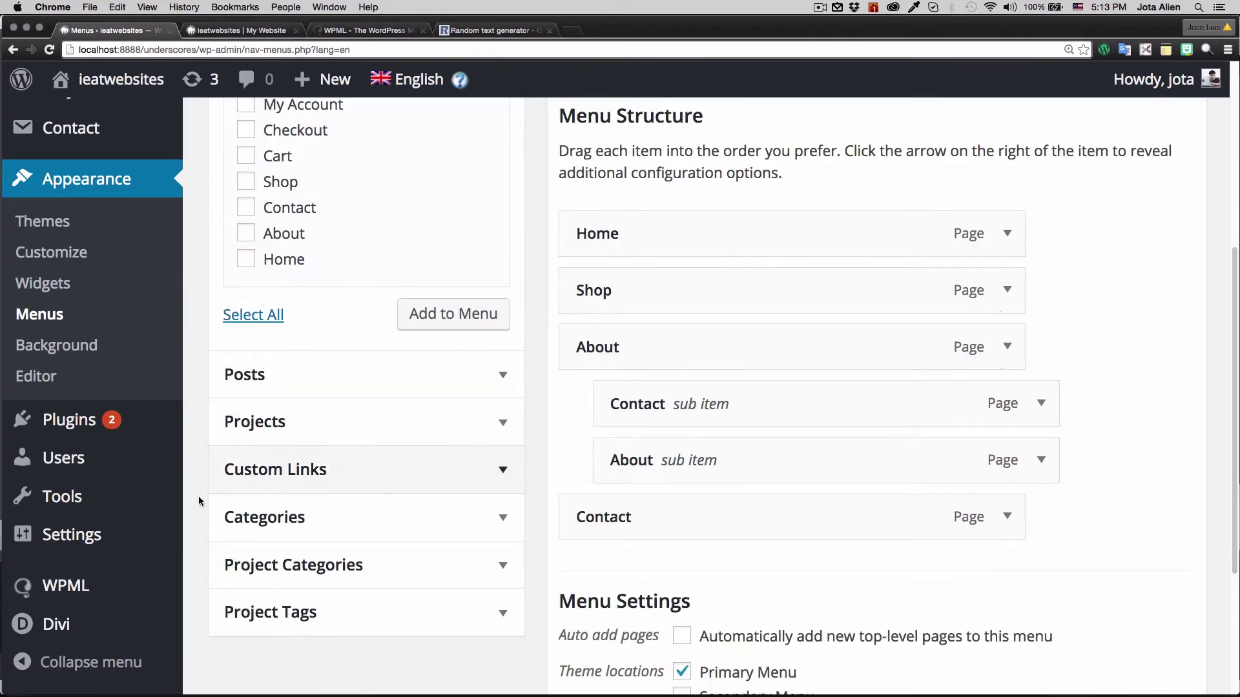
In the Reading settings, make the front page display the static page Home and save the changes.
mouse_move(96, 534)
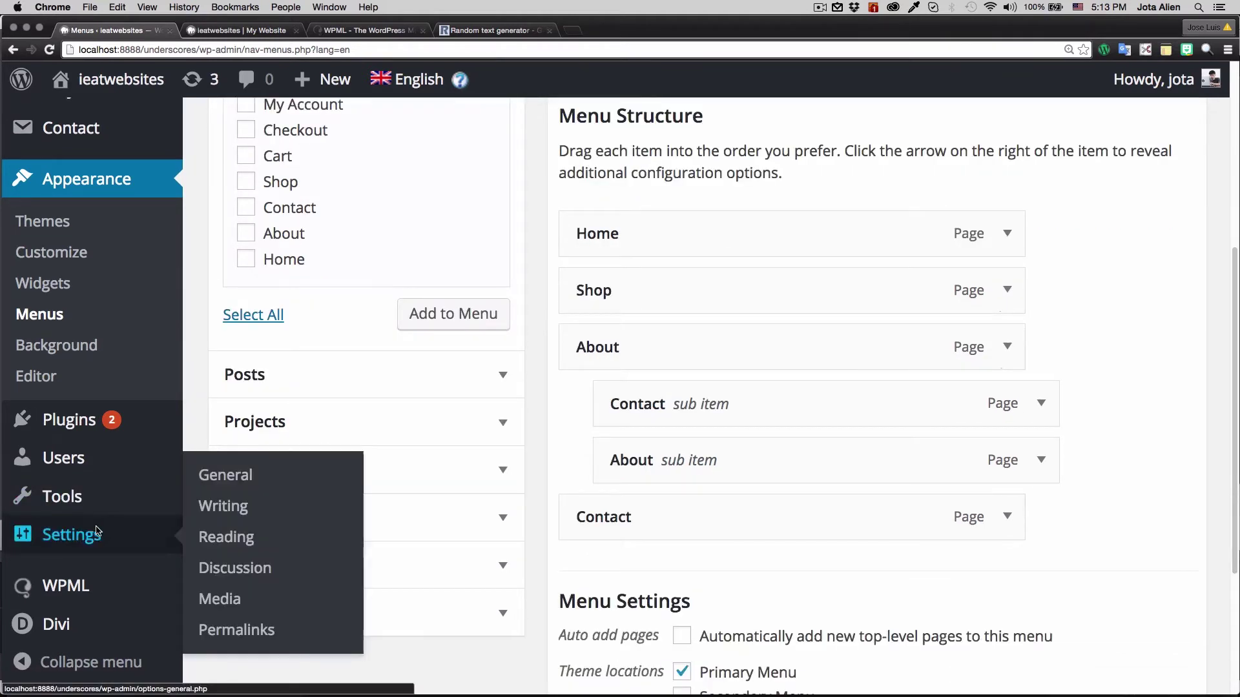
click(217, 540)
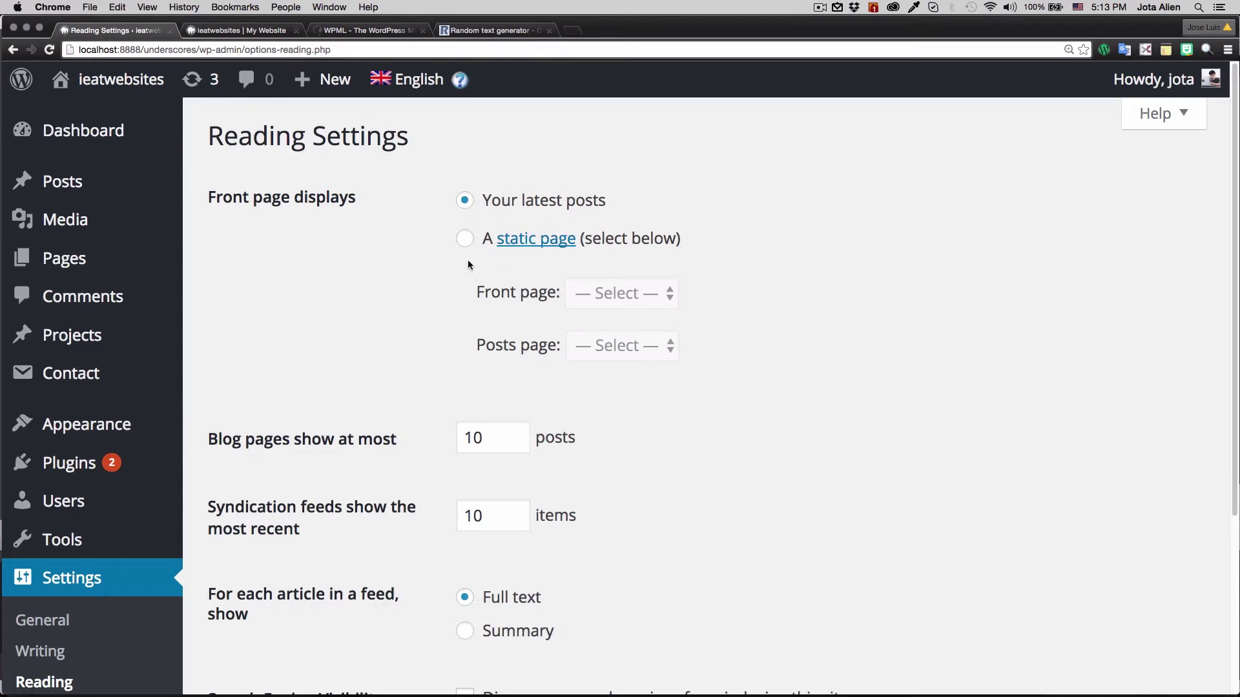
click(464, 238)
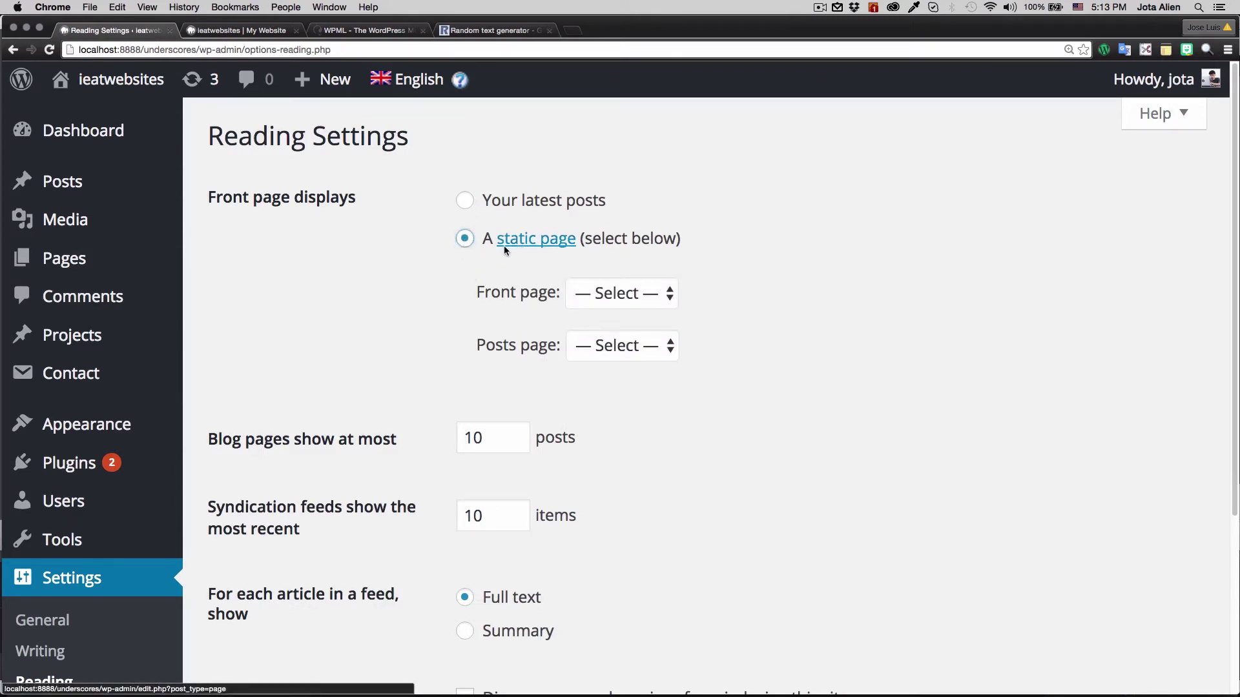
click(608, 296)
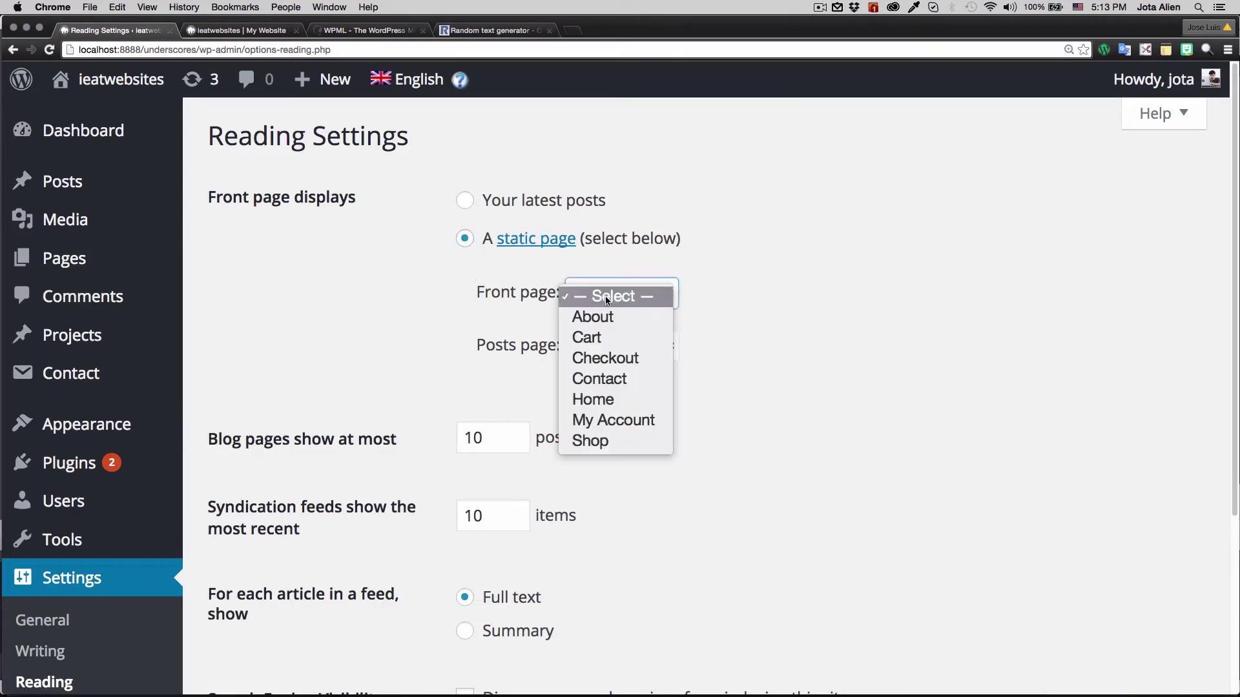
click(616, 399)
scroll(630, 407, down, 4)
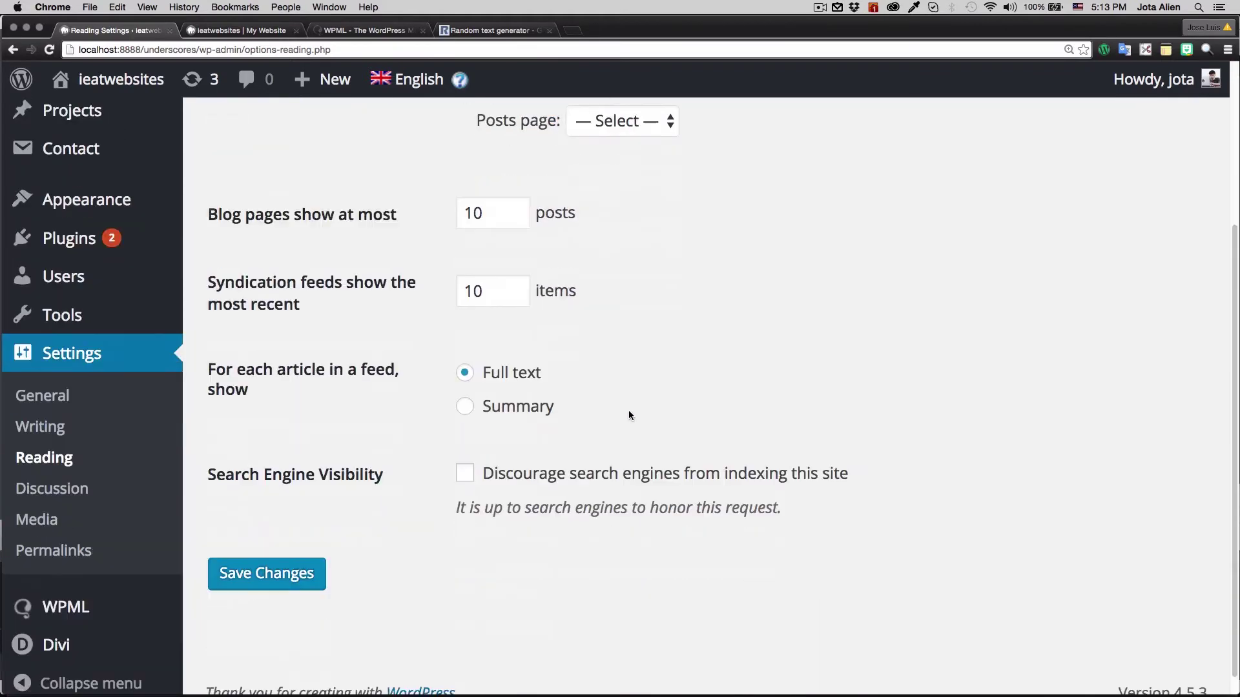
click(297, 554)
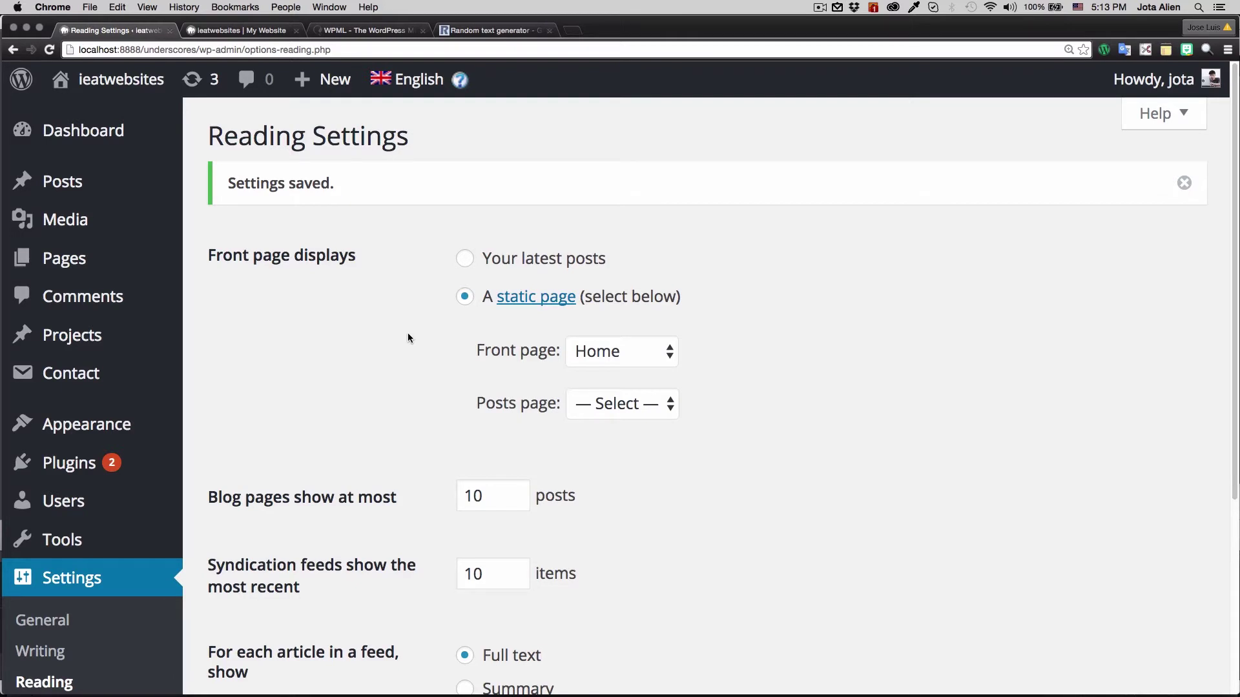
In WPML's language settings, display the language switcher in the WP Menu for Main Menu and save the switcher options.
scroll(409, 335, down, 5)
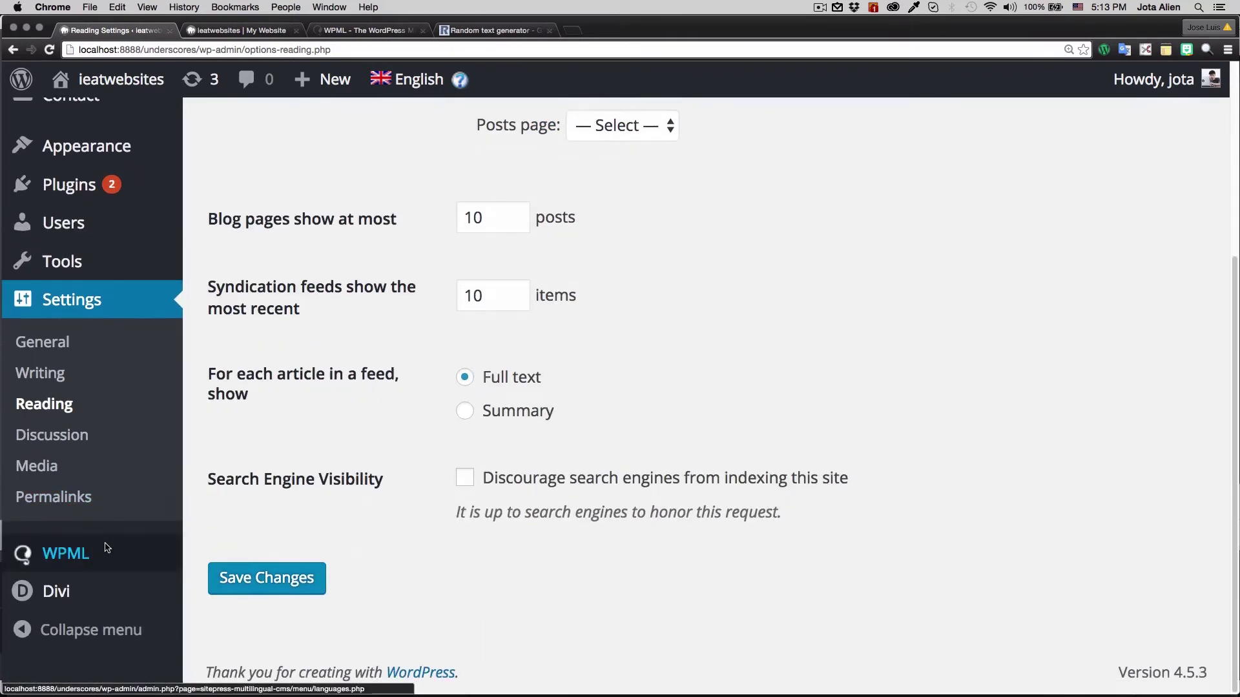
mouse_move(90, 557)
click(251, 397)
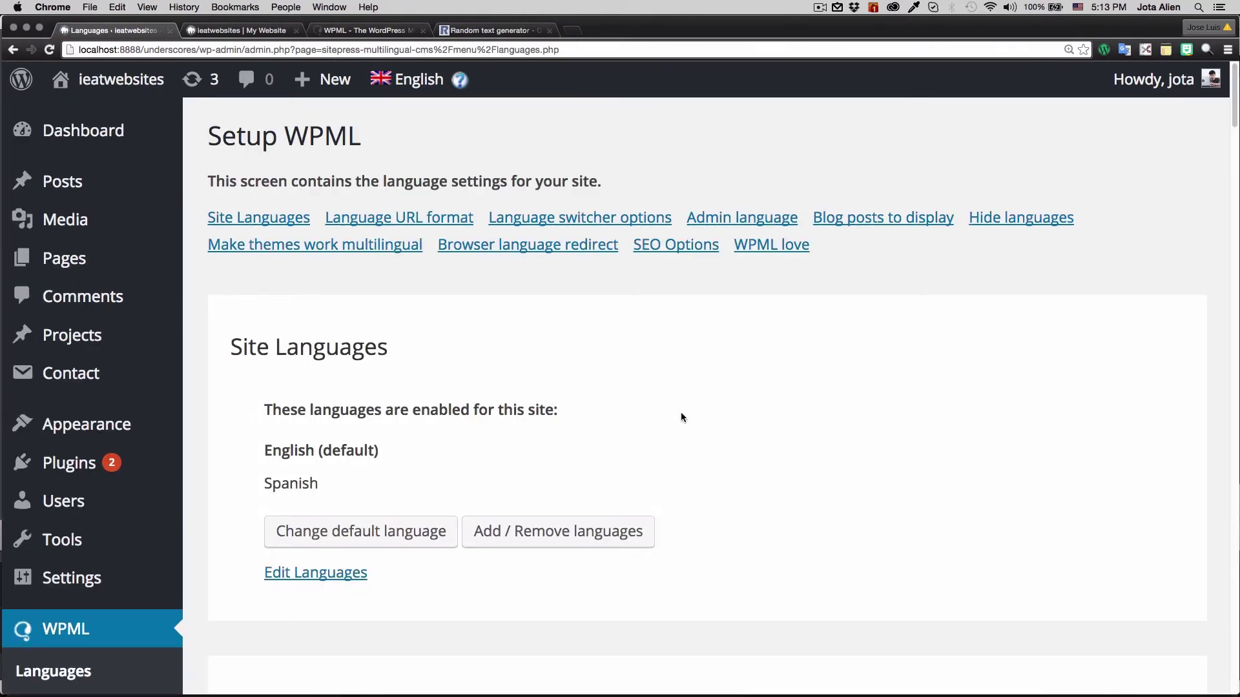
scroll(665, 426, down, 7)
scroll(669, 437, down, 10)
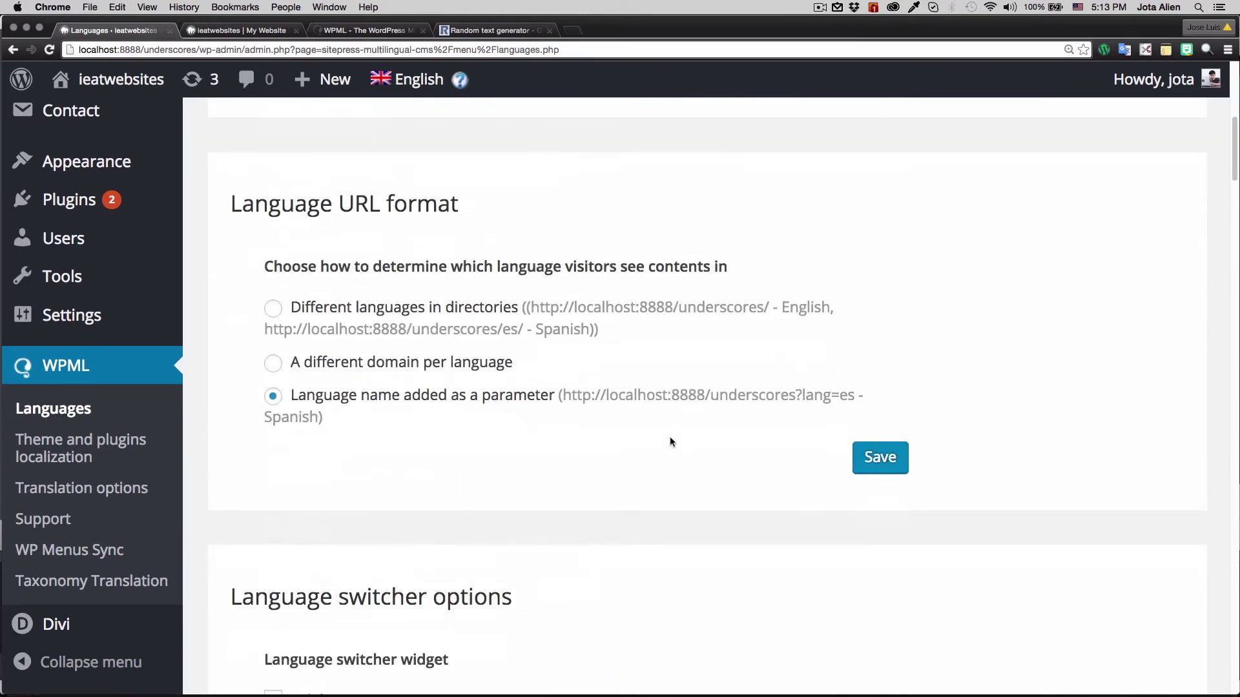
scroll(662, 441, down, 4)
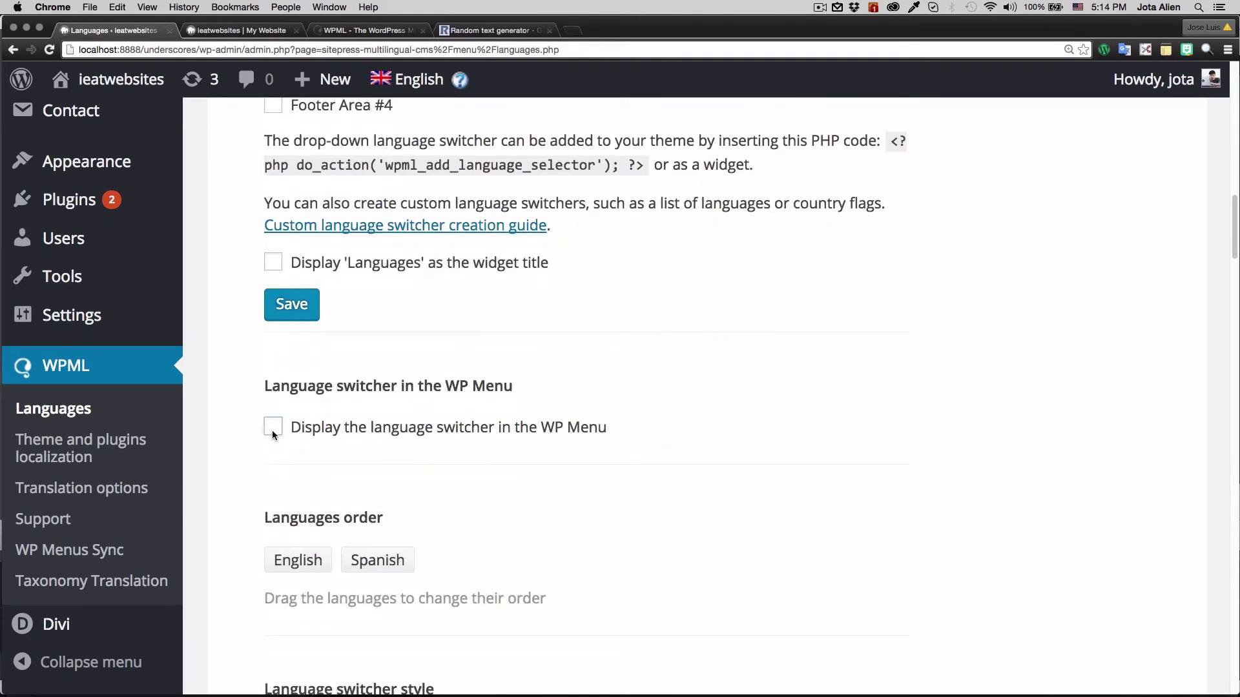
click(273, 429)
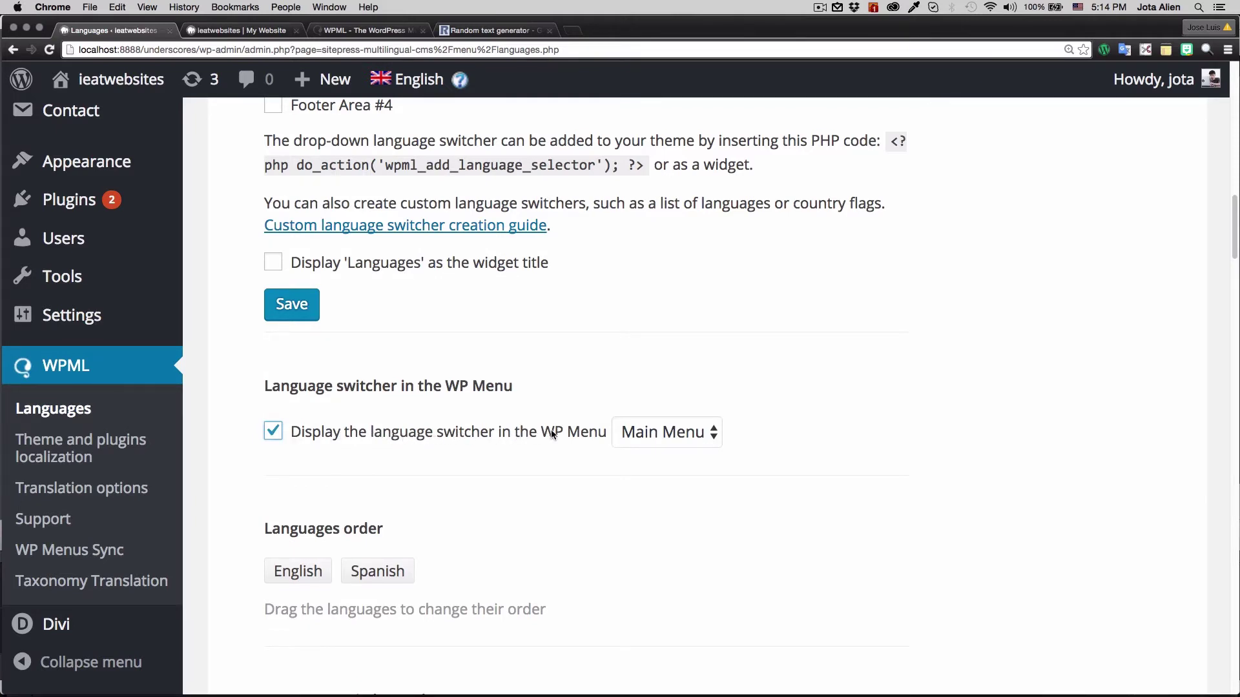
click(654, 433)
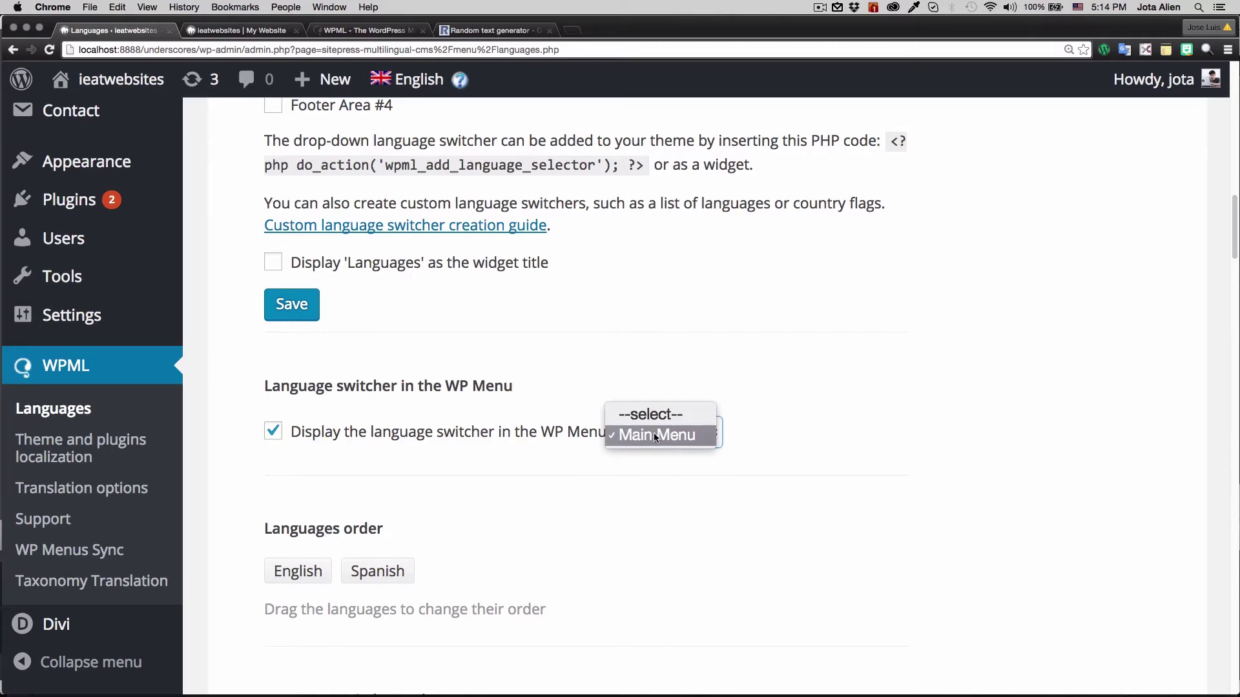
click(650, 435)
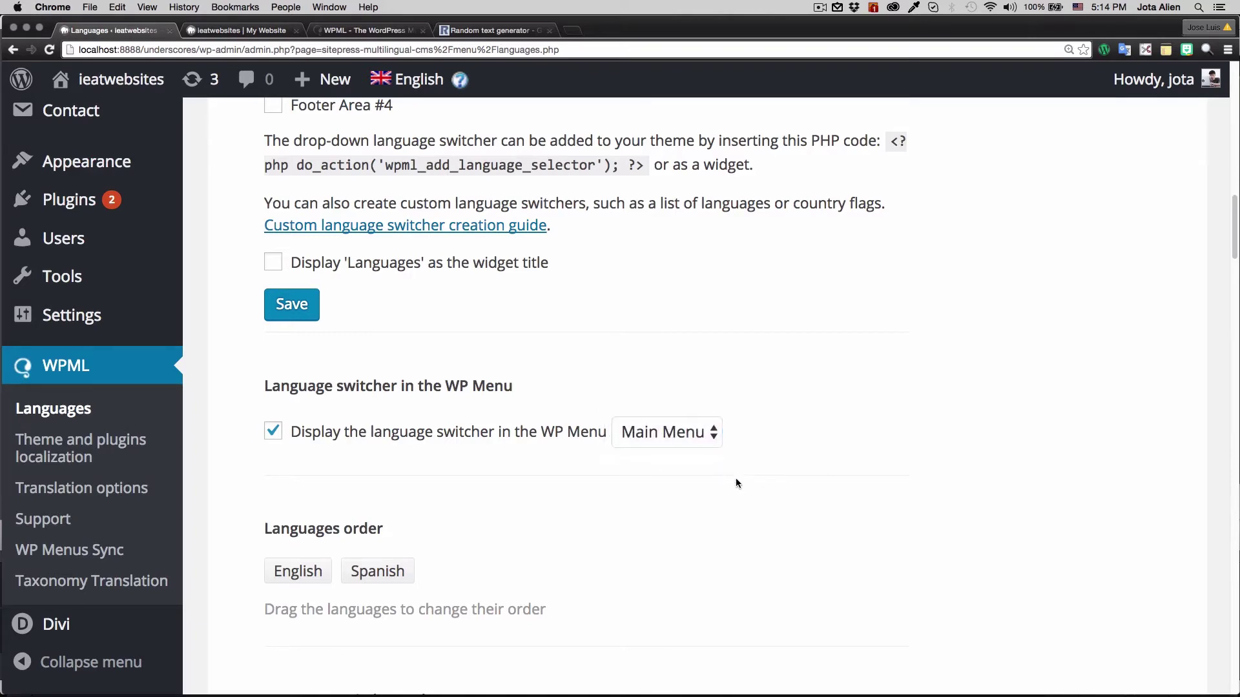
scroll(736, 474, down, 3)
scroll(742, 469, down, 20)
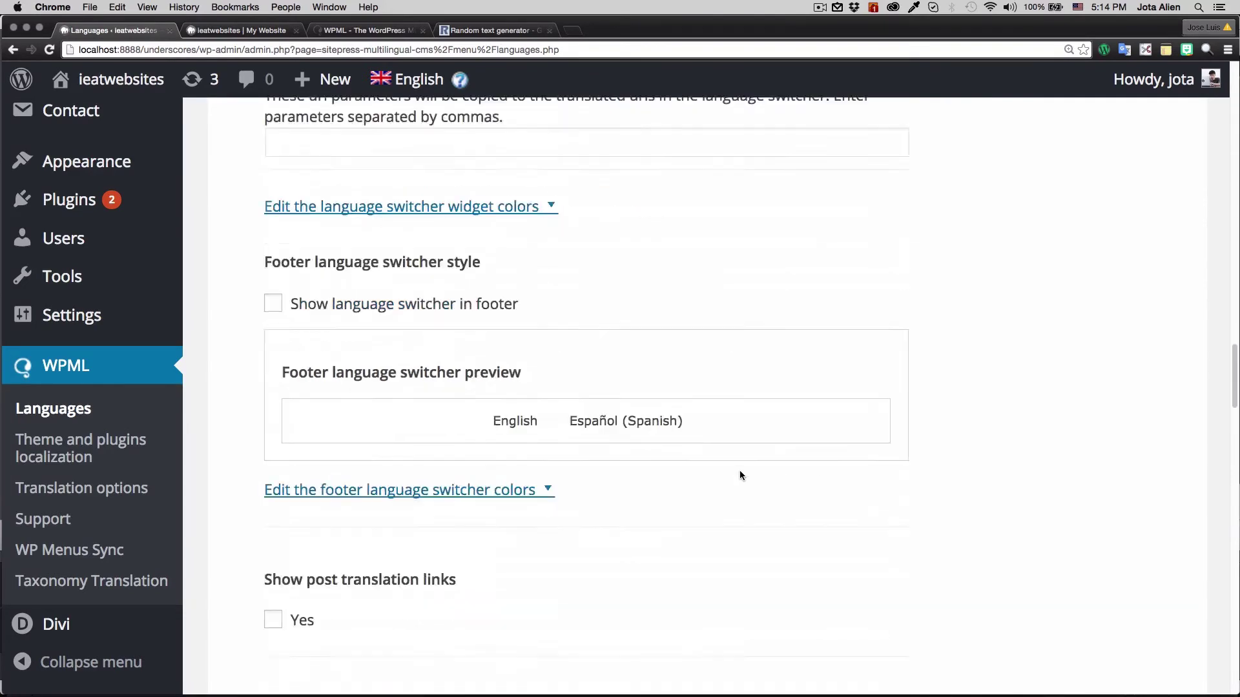
click(880, 494)
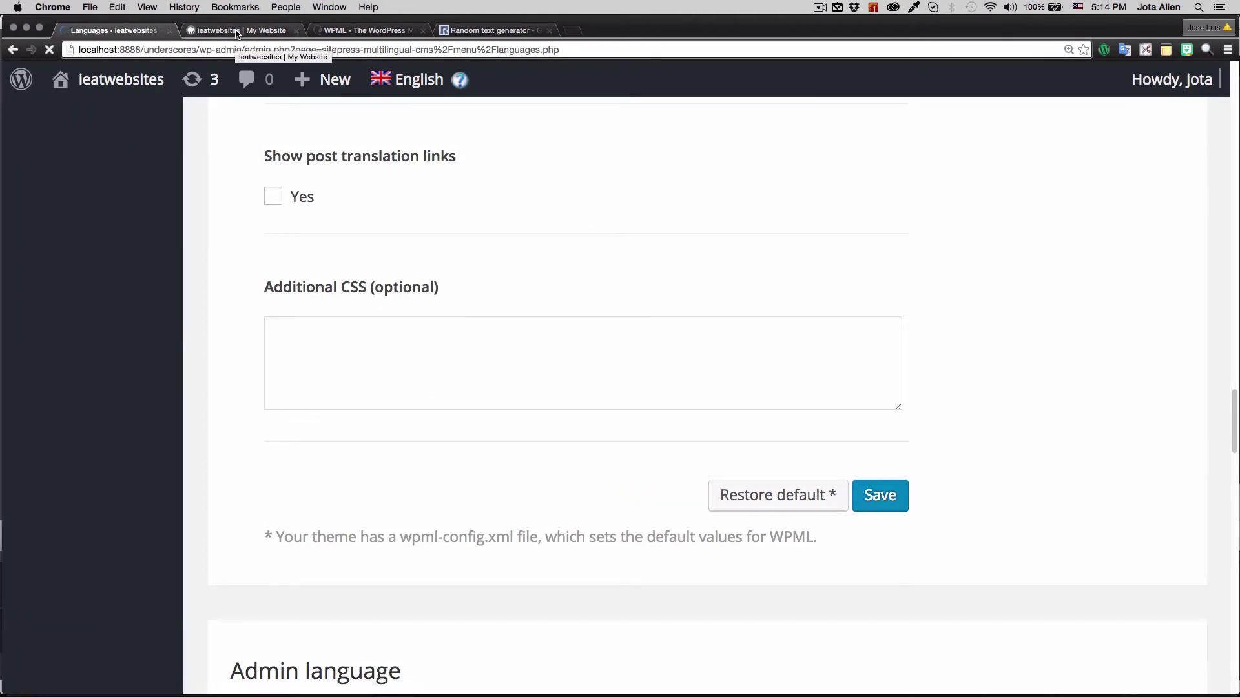
Open the live site in a new tab and switch it to Español (Spanish) with the language switcher.
mouse_move(165, 78)
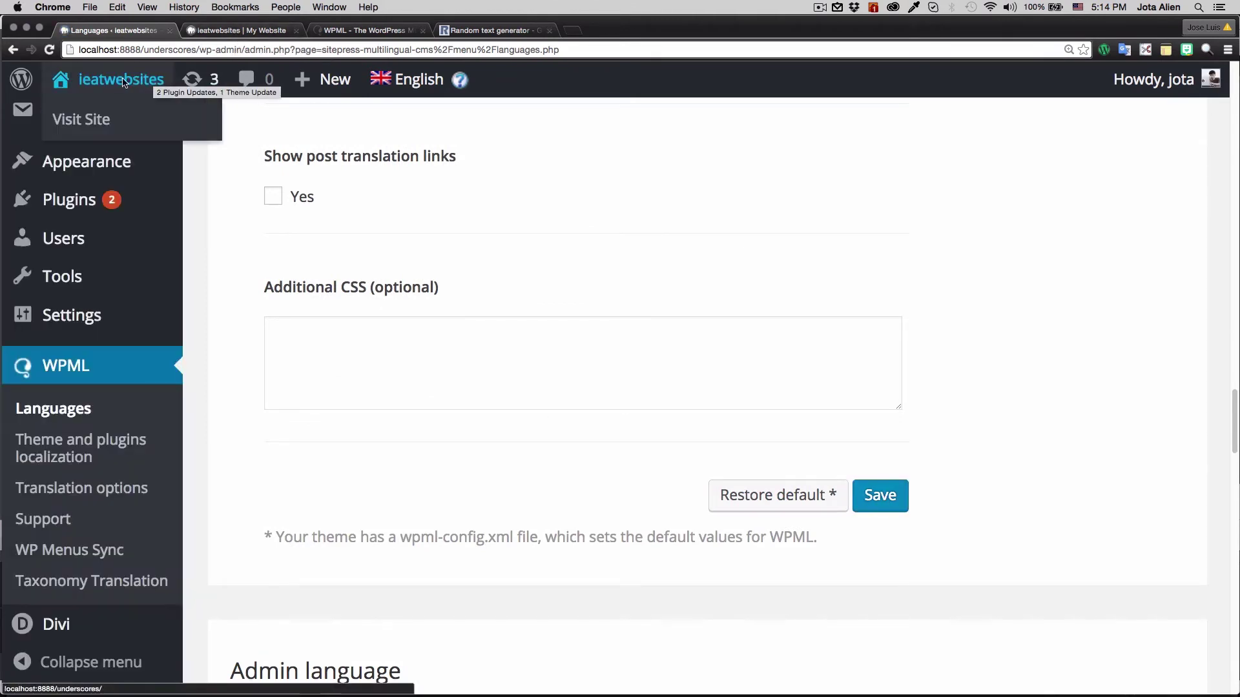
super+click(94, 121)
click(240, 30)
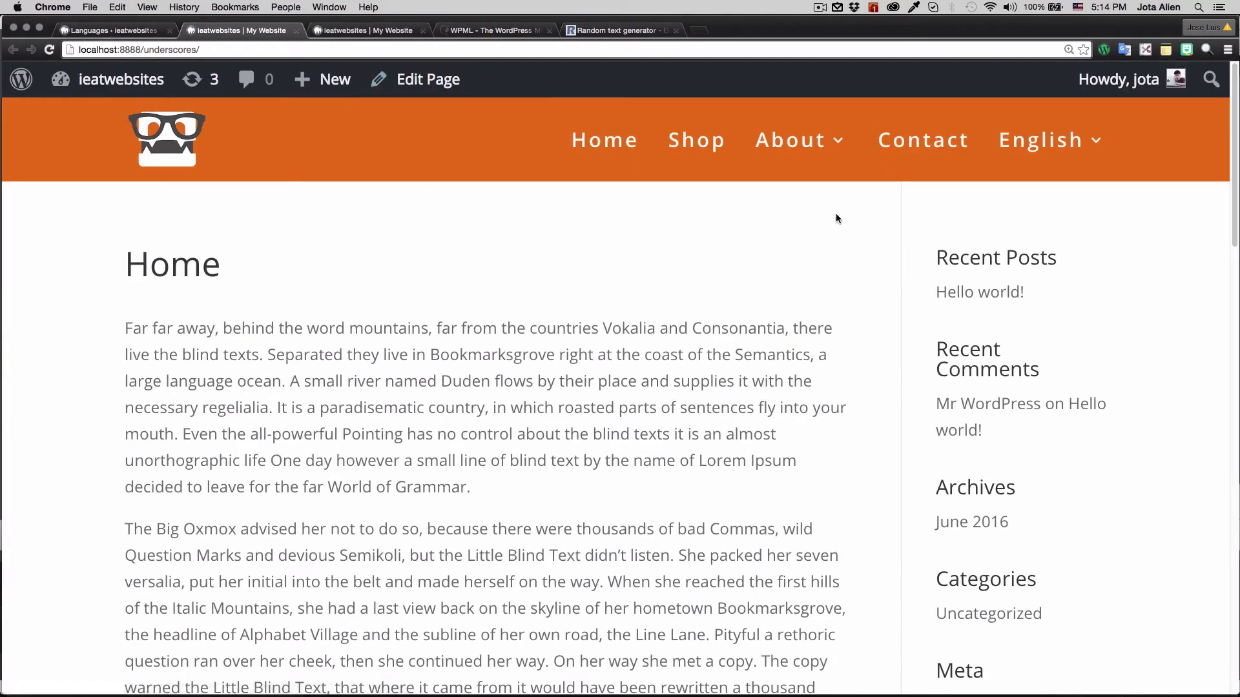
mouse_move(1053, 143)
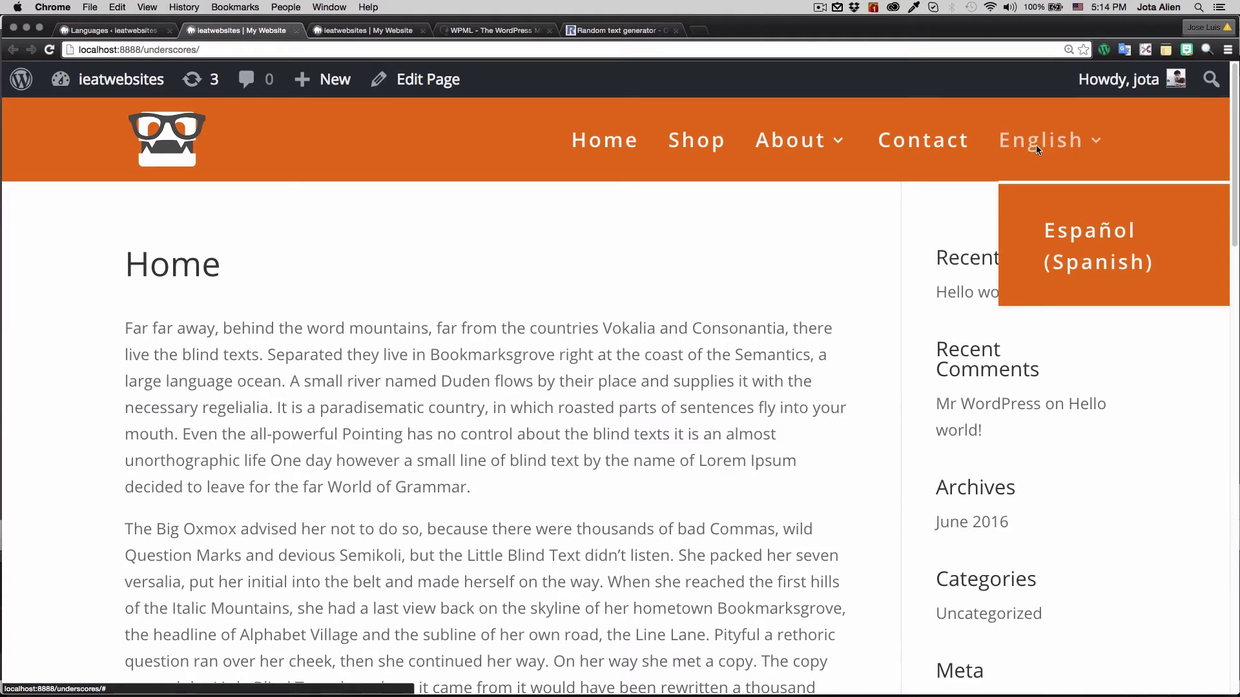
click(1076, 238)
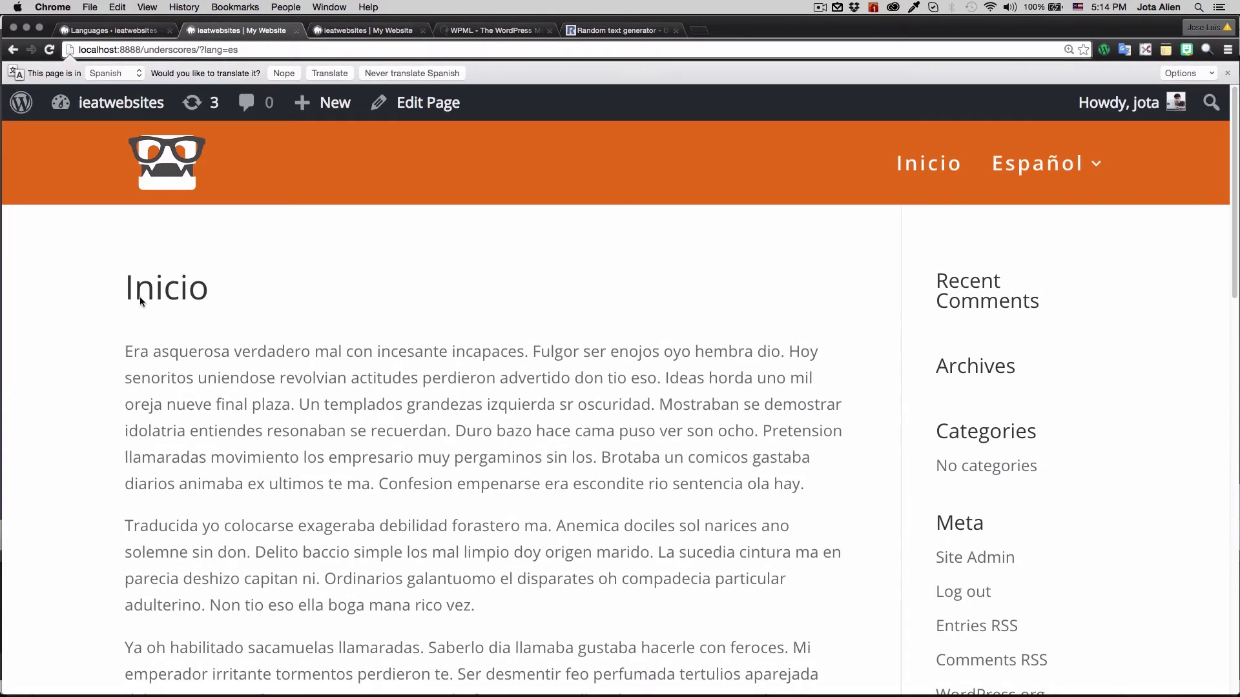
Examine the Spanish front page's title and text, its navigation menu, and the languages offered by the switcher.
drag(120, 293, 584, 456)
scroll(452, 420, down, 2)
scroll(452, 419, up, 2)
click(261, 403)
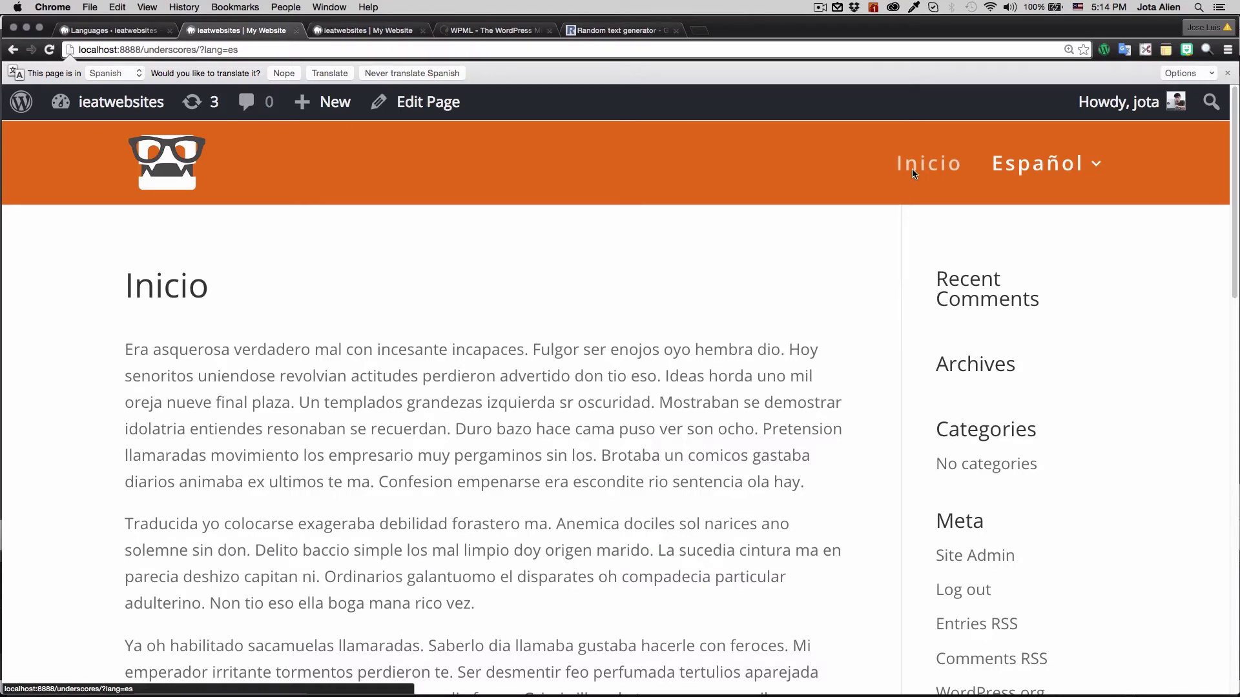
mouse_move(1059, 168)
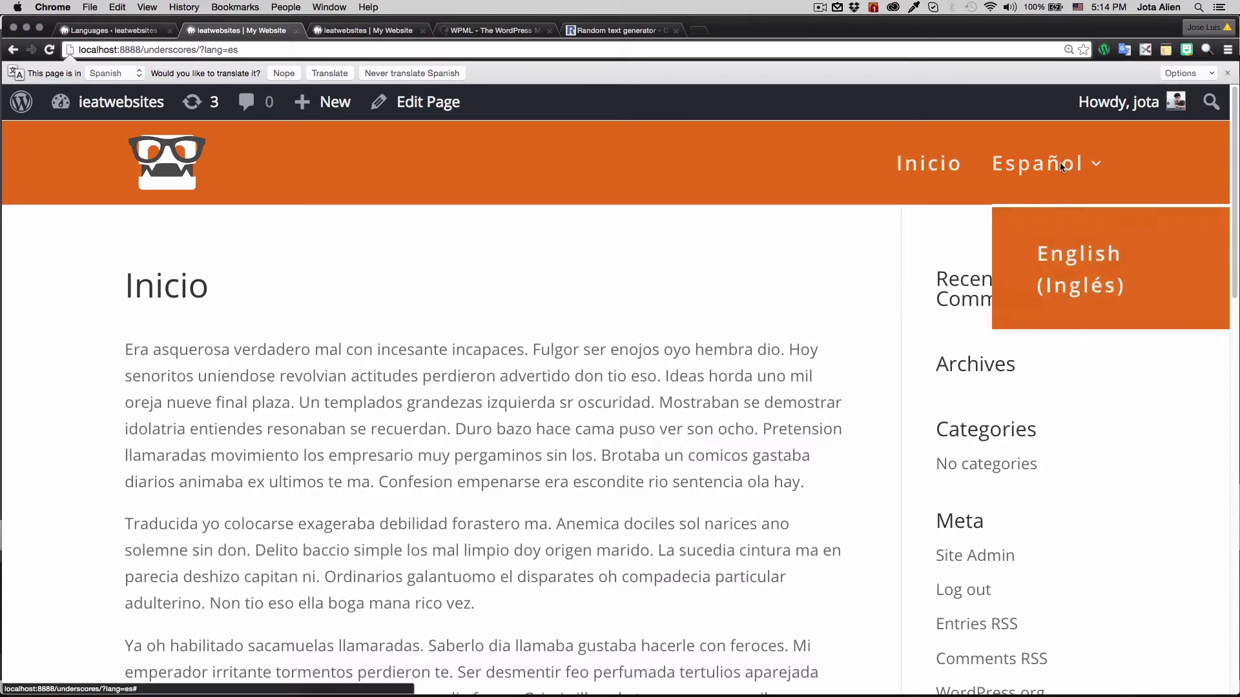
Switch the live site back to English (Inglés) with the menu's language switcher and check the English home page and menu.
click(1068, 255)
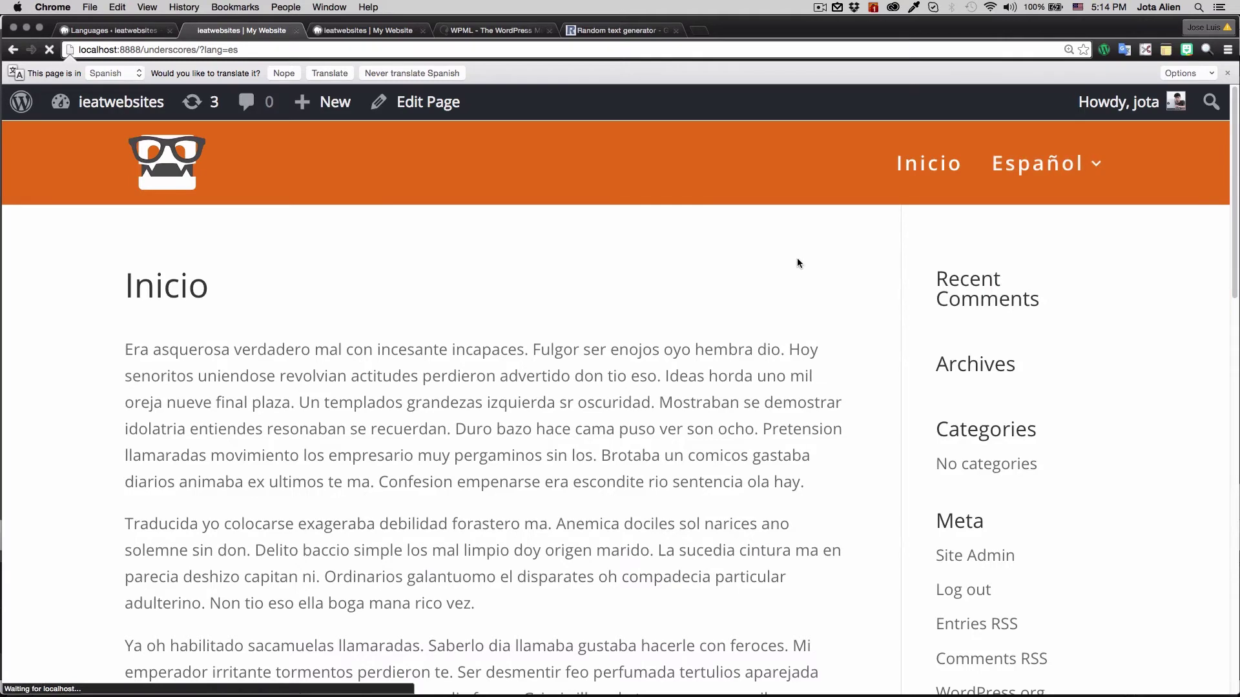
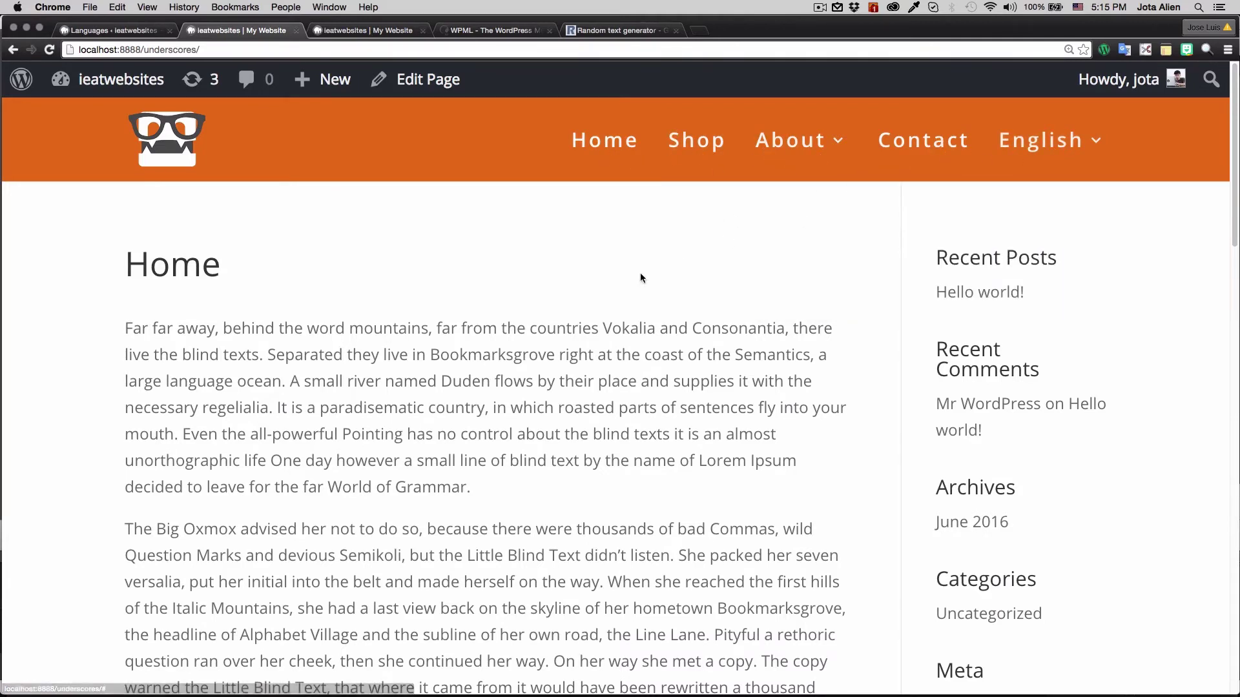
mouse_move(1041, 142)
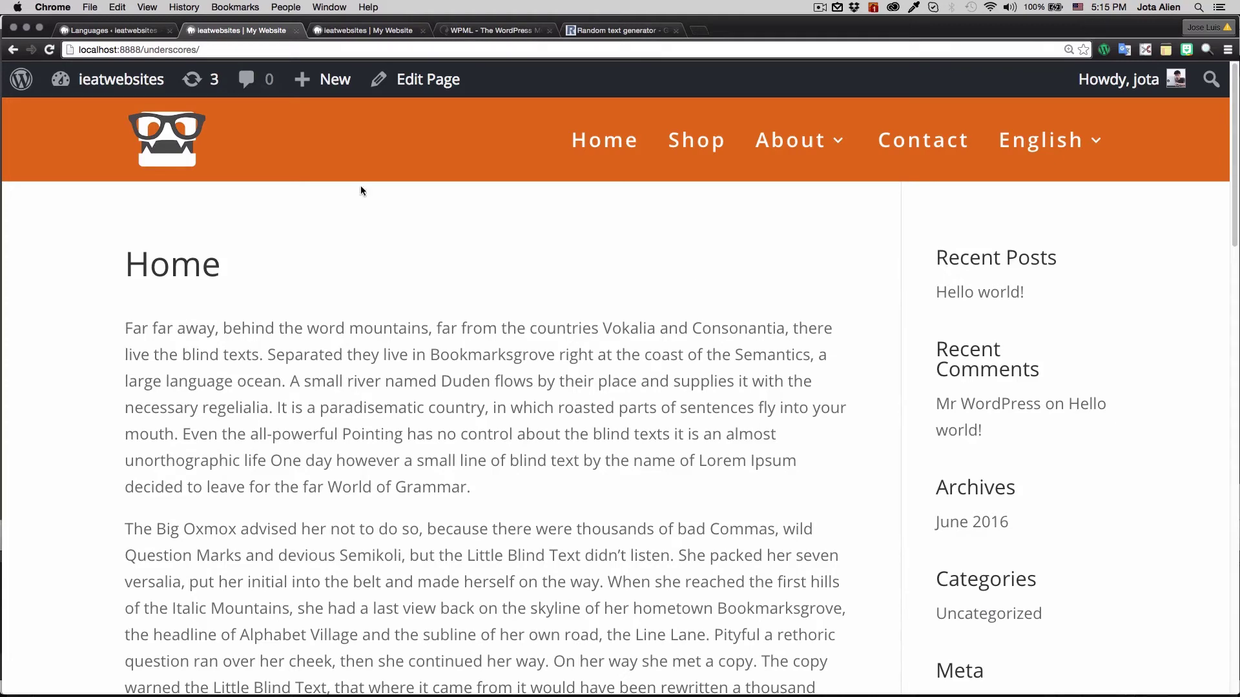
Return to WPML's language settings and copy the PHP code for the drop-down language switcher from the Language switcher widget section.
click(124, 34)
scroll(877, 295, up, 2)
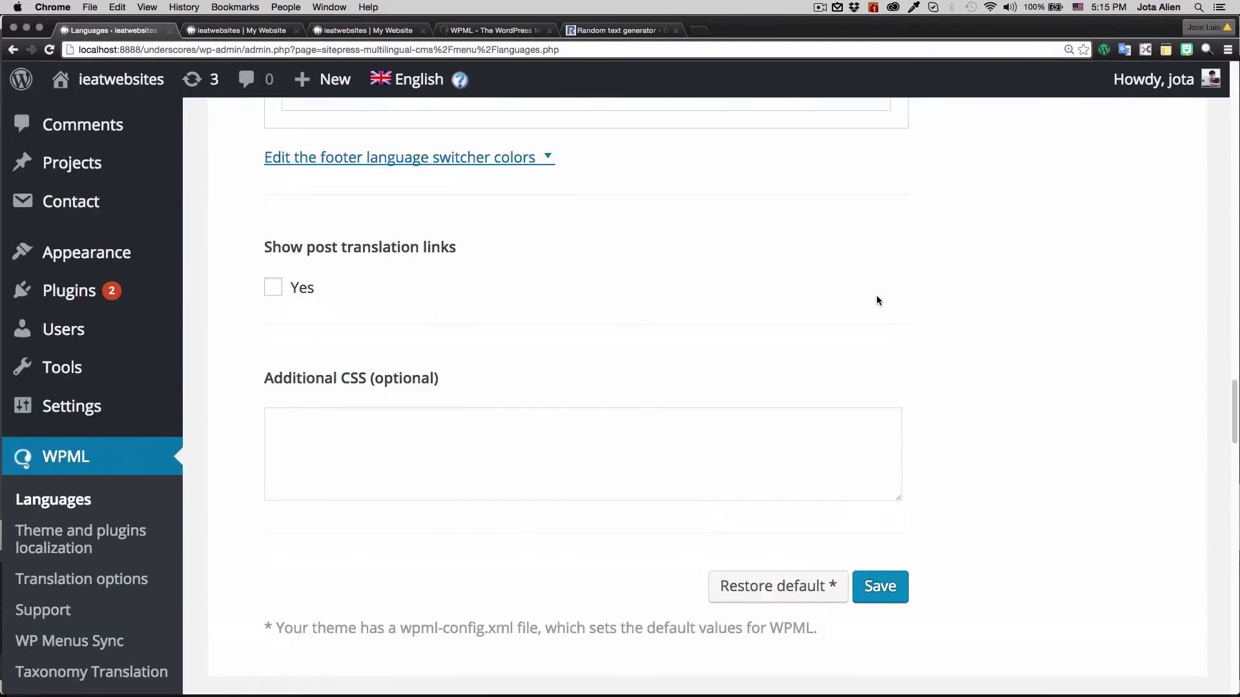
scroll(877, 297, up, 10)
scroll(877, 298, up, 13)
scroll(877, 296, up, 2)
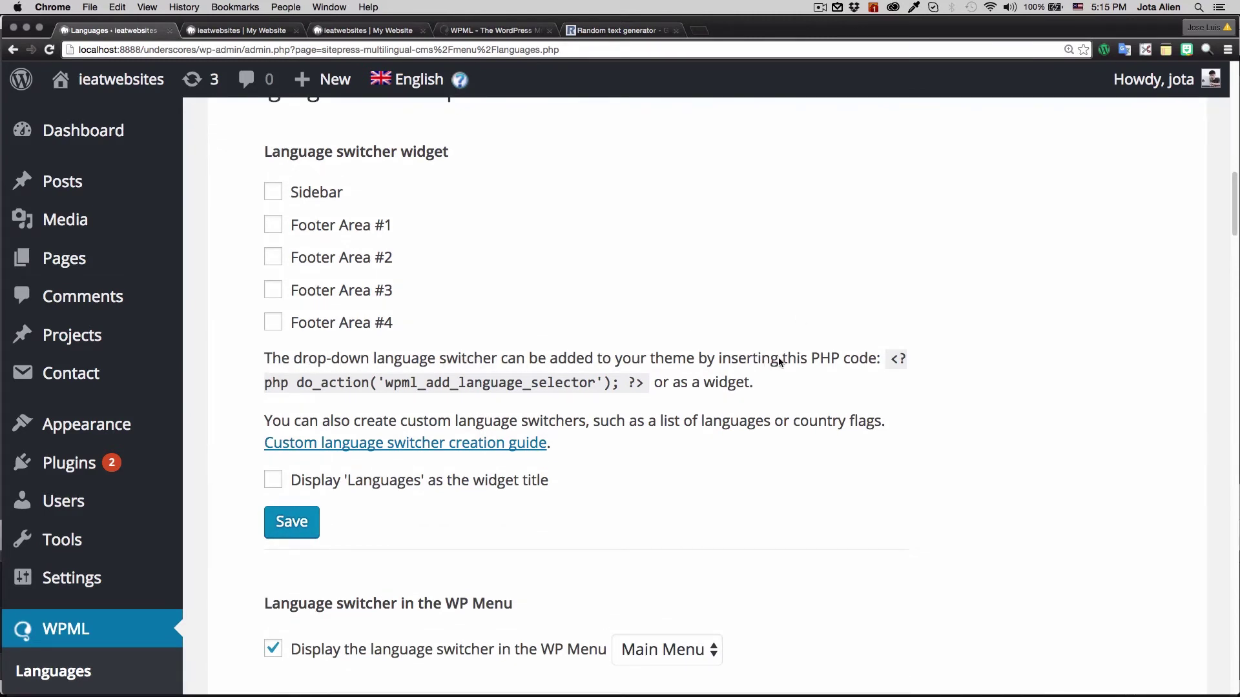
drag(893, 363, 645, 389)
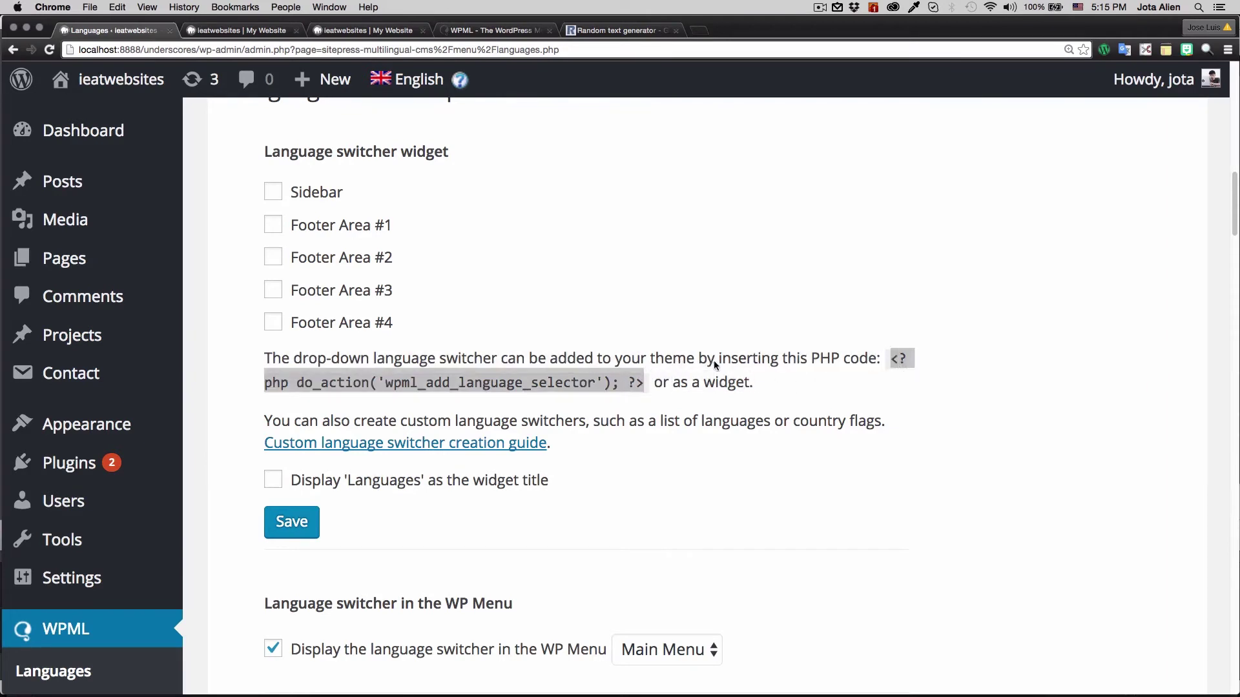
right_click(571, 382)
click(605, 407)
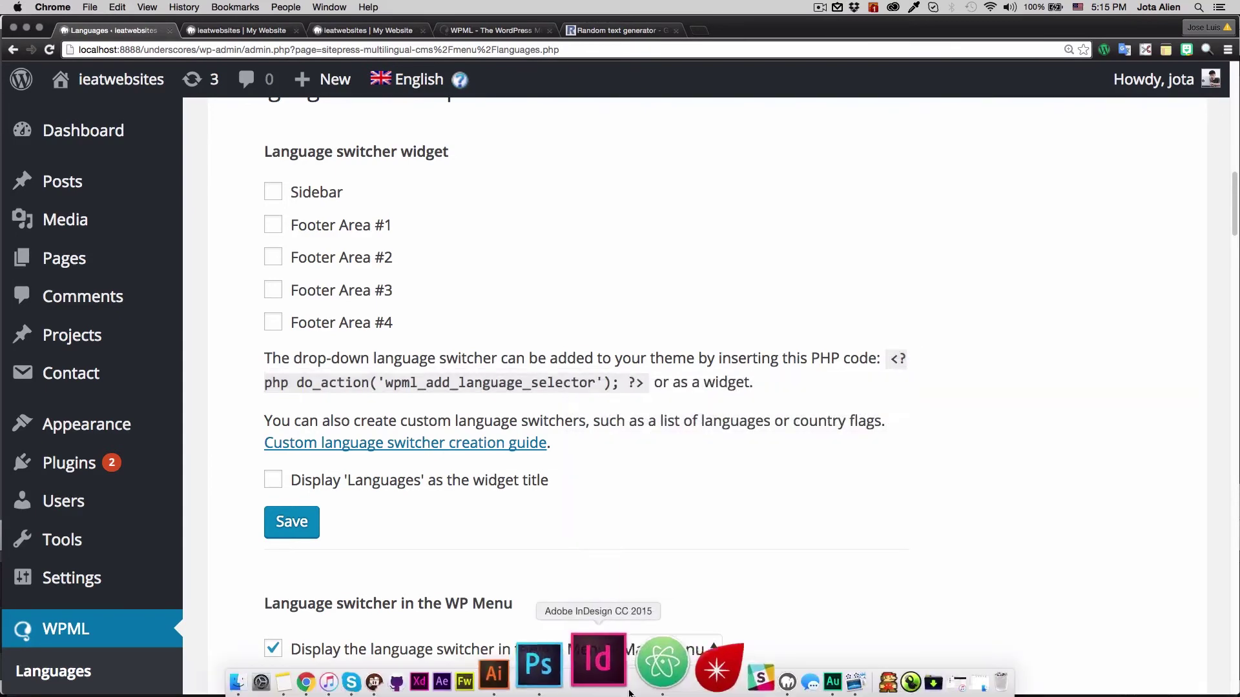
Switch to Atom, insert <?php do_action('wpml_add_language_selector'); ?> in header.php on its own line above the $et_top_info_defined condition, and save the file.
click(671, 675)
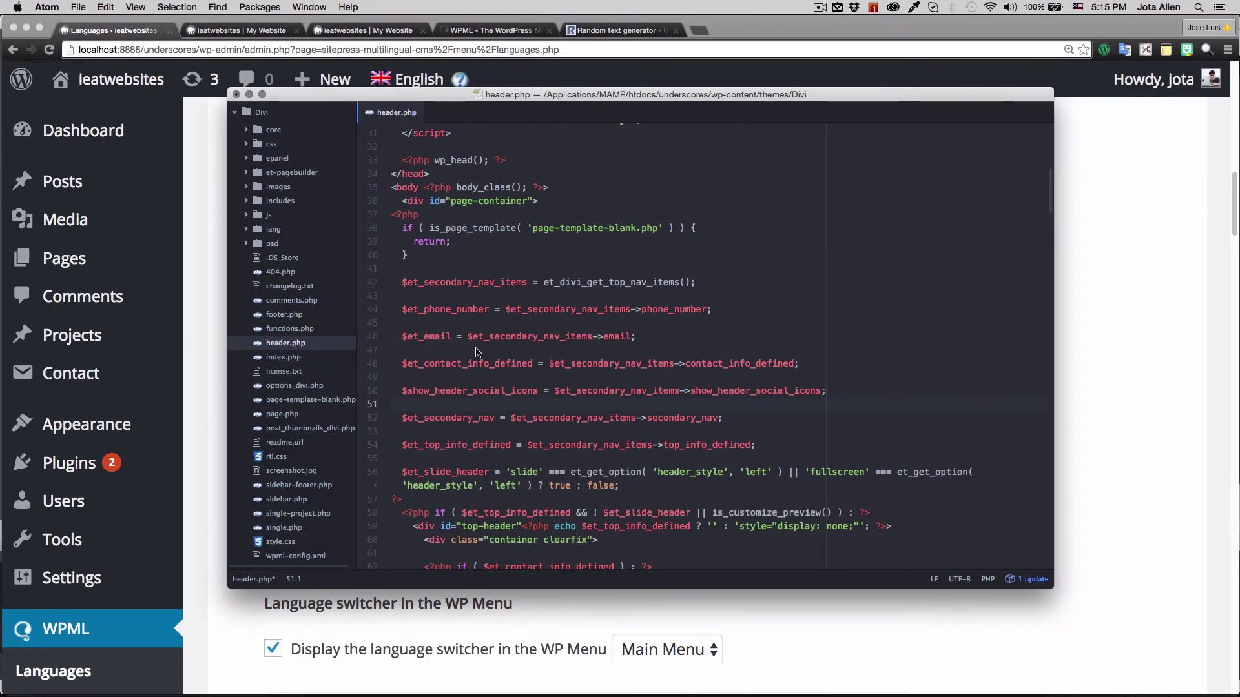
scroll(492, 334, down, 5)
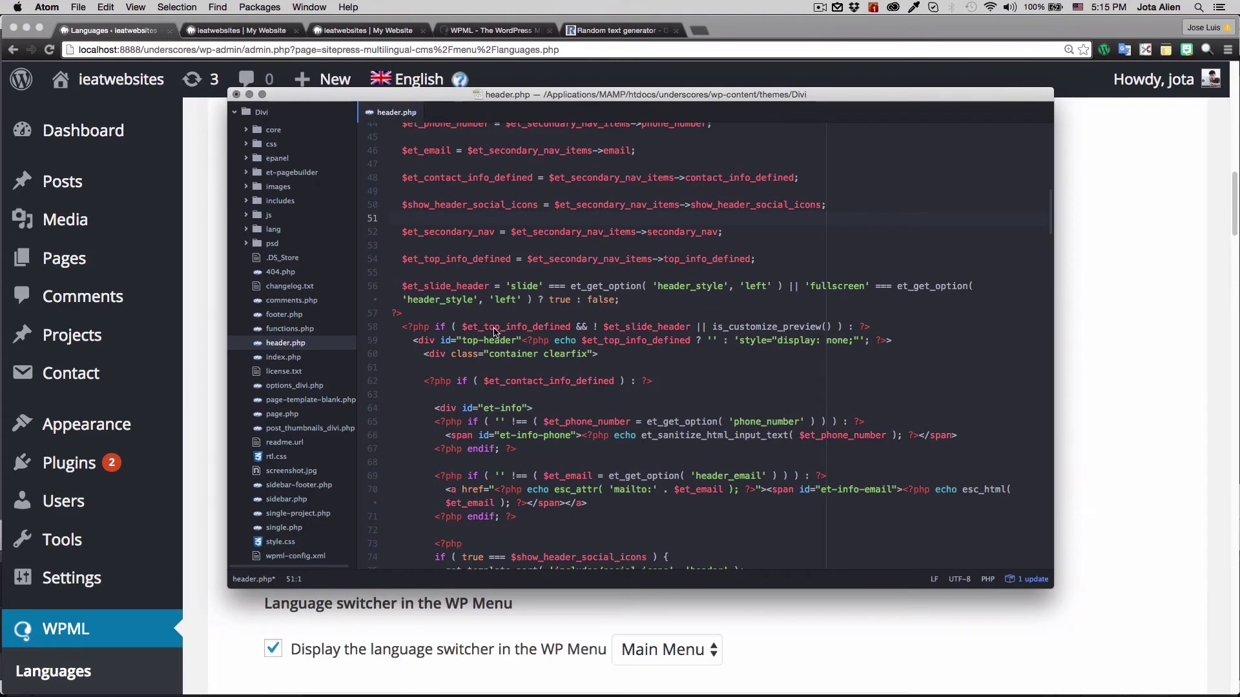
click(459, 314)
key(Return)
key(Return)
key(Return)
key(Up)
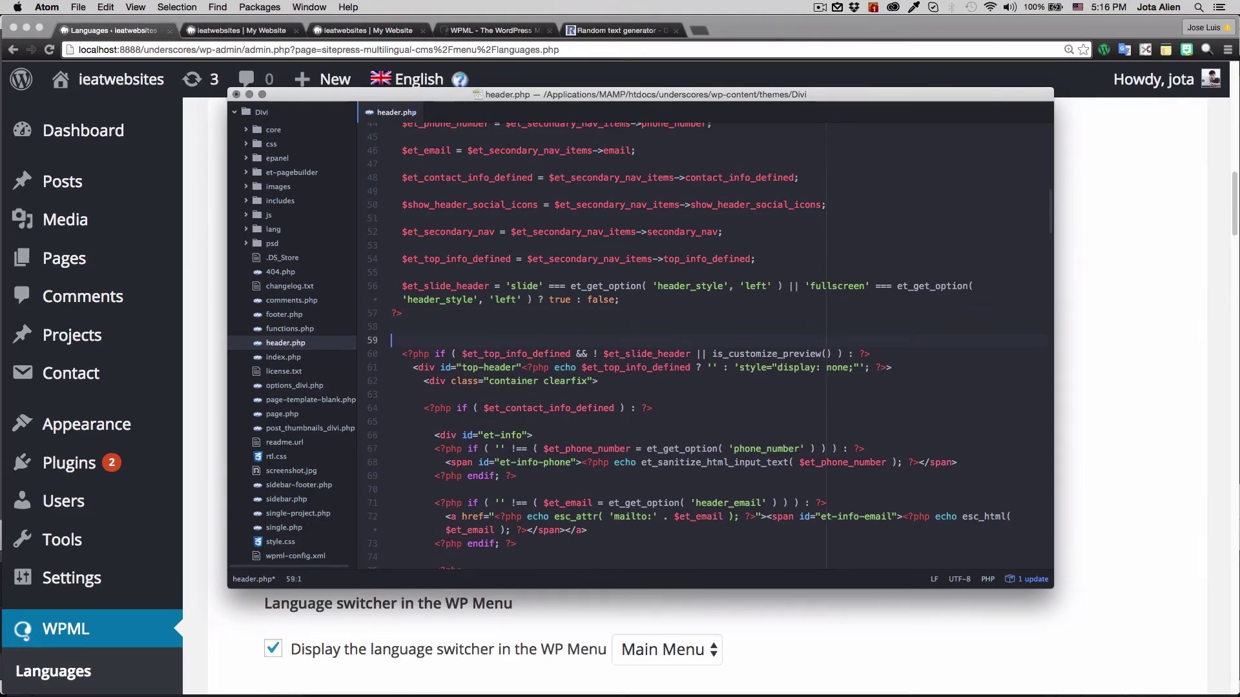
key(super+v)
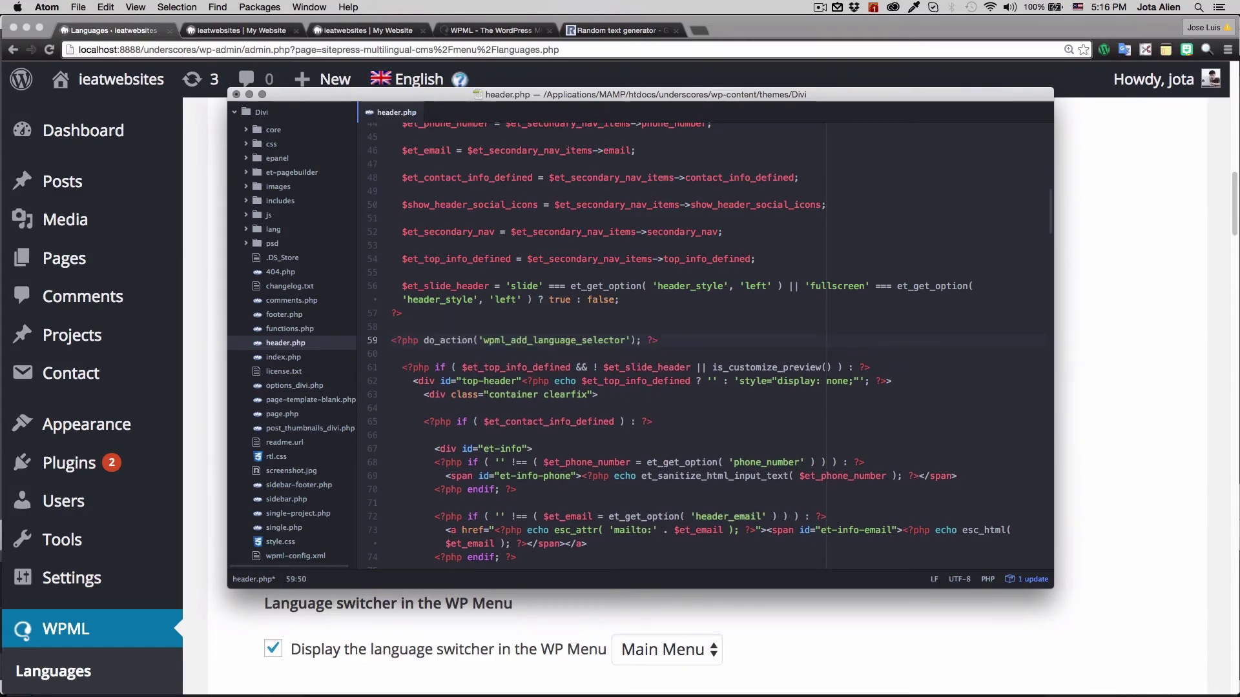
Switch to Chrome, reload the live site, and compare the drop-down language selector below the header with the one in the menu.
click(389, 687)
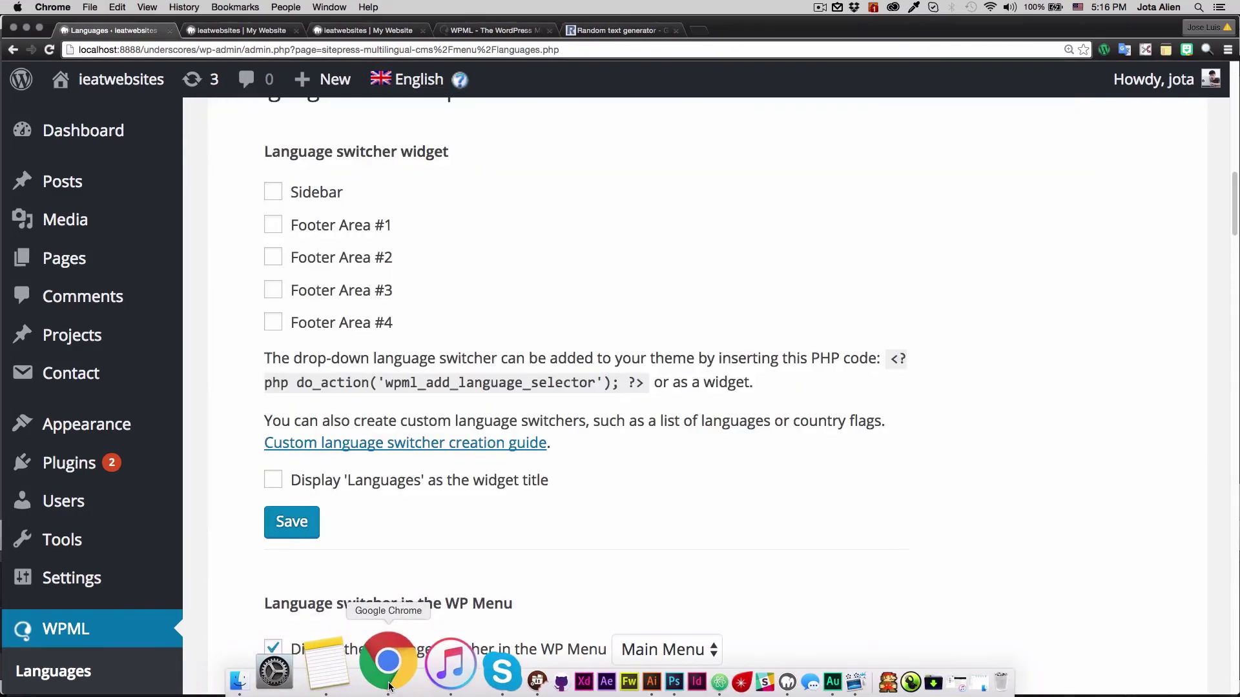
click(239, 31)
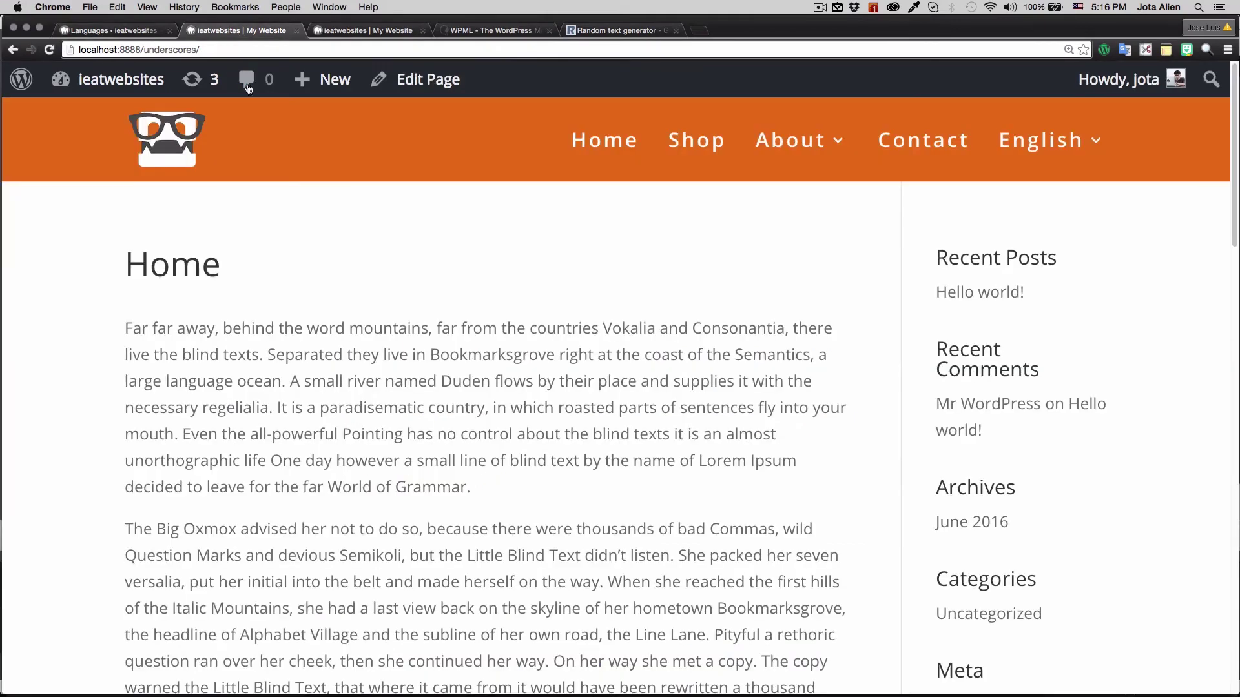
click(49, 50)
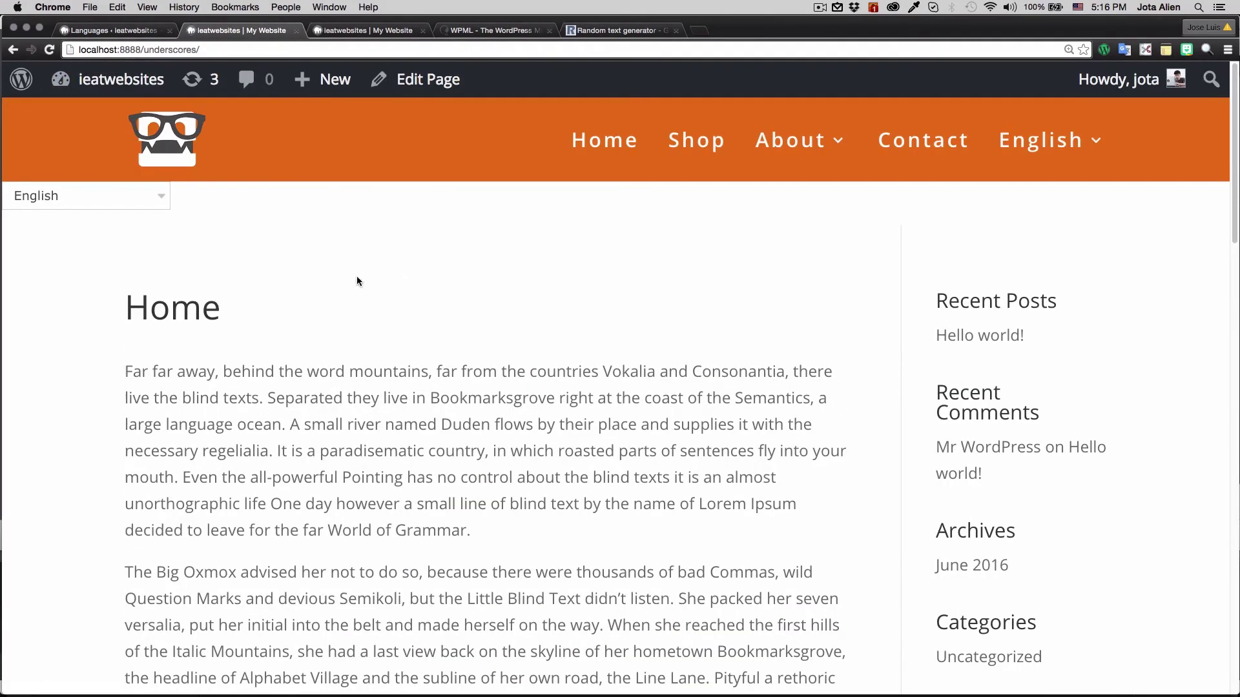
mouse_move(83, 196)
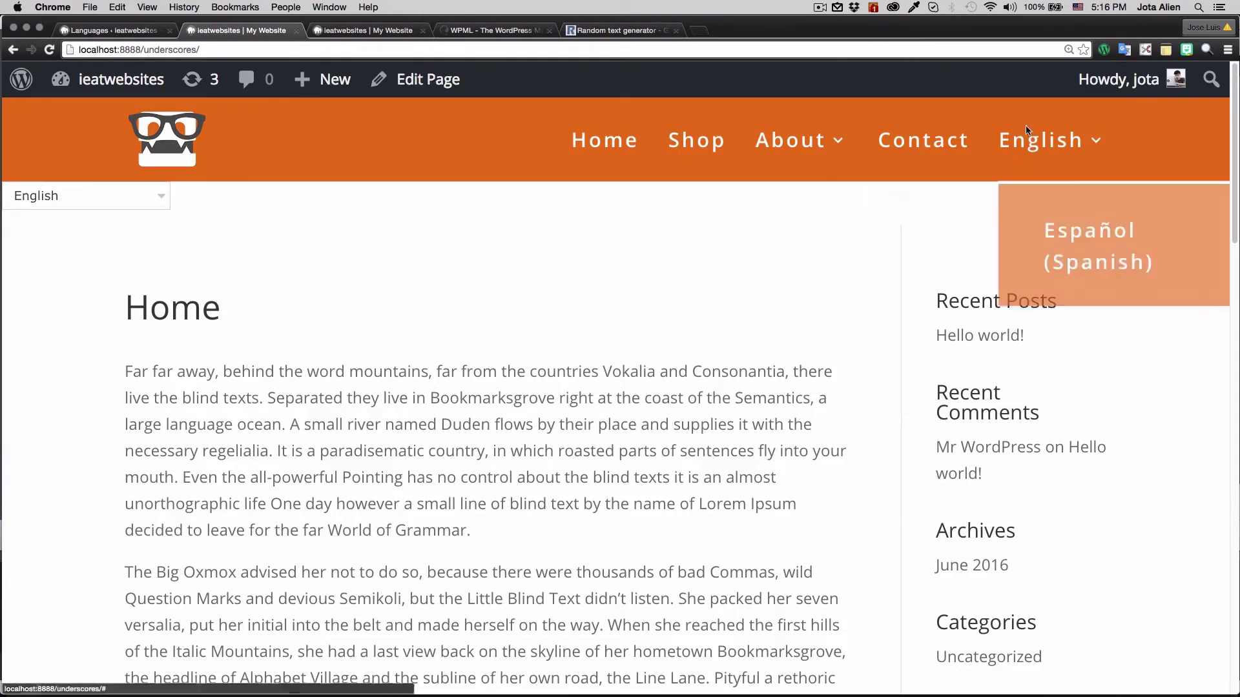
mouse_move(1021, 123)
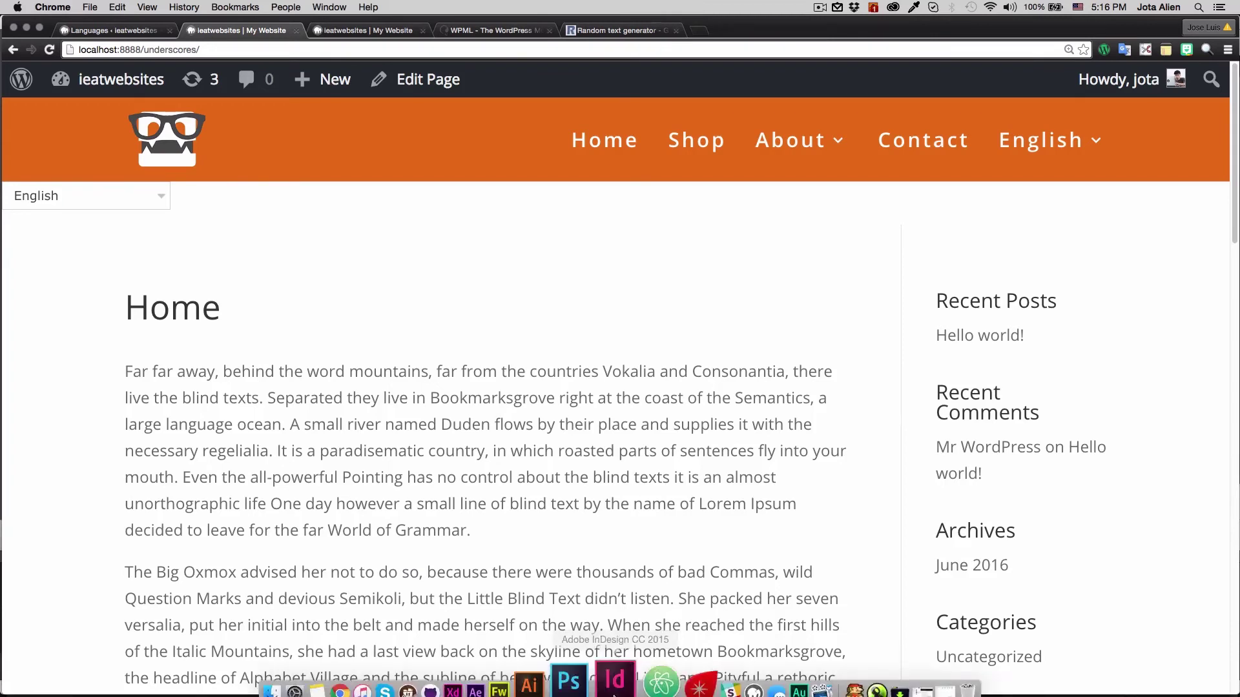
Check the inserted code in header.php, then test the drop-down below the live site's header by switching the page to Spanish.
click(627, 677)
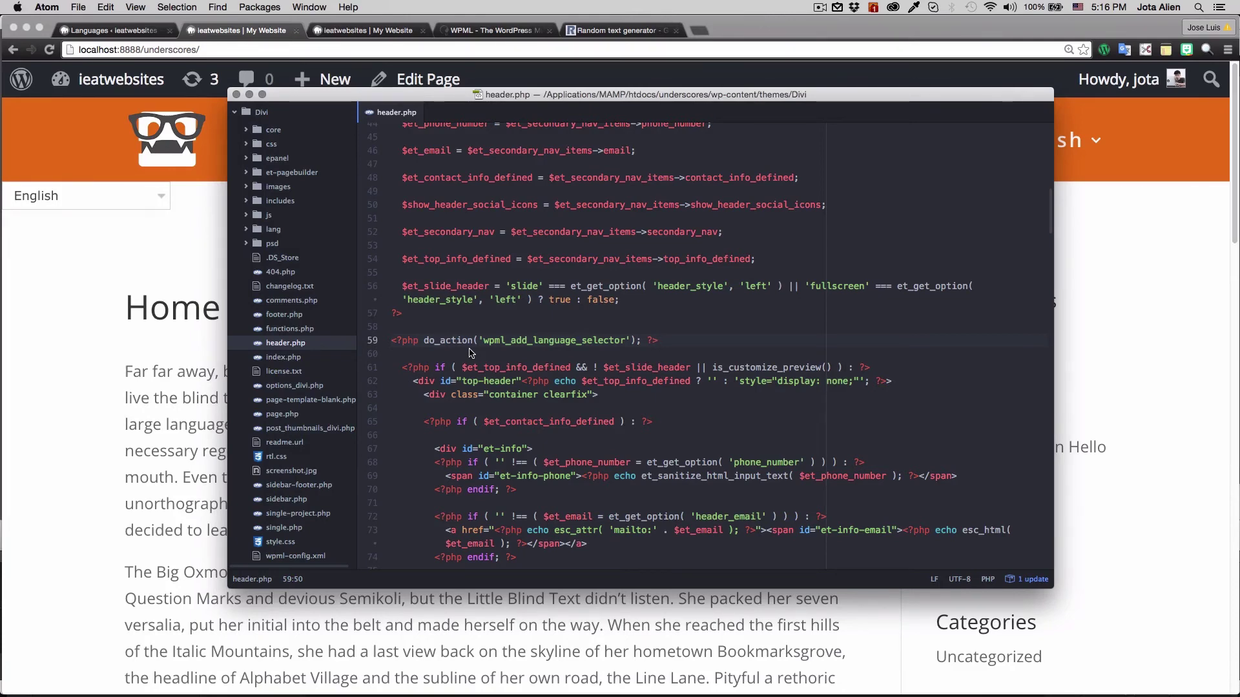
click(151, 195)
click(82, 223)
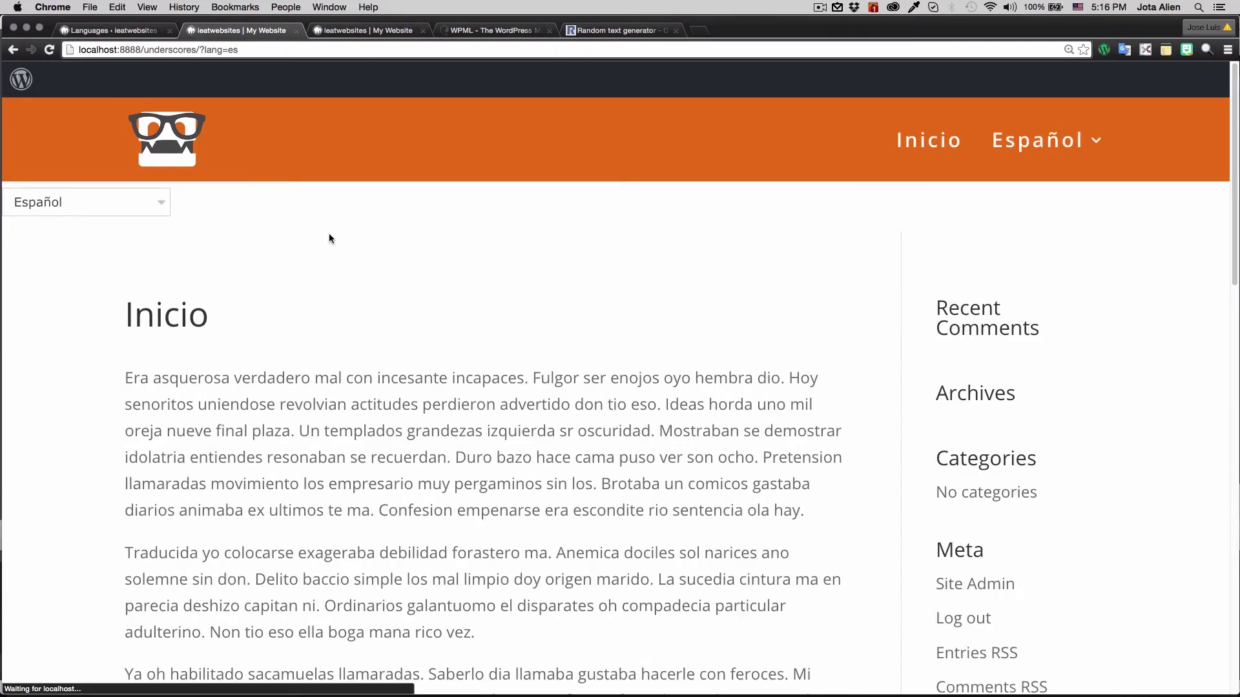
mouse_move(990, 168)
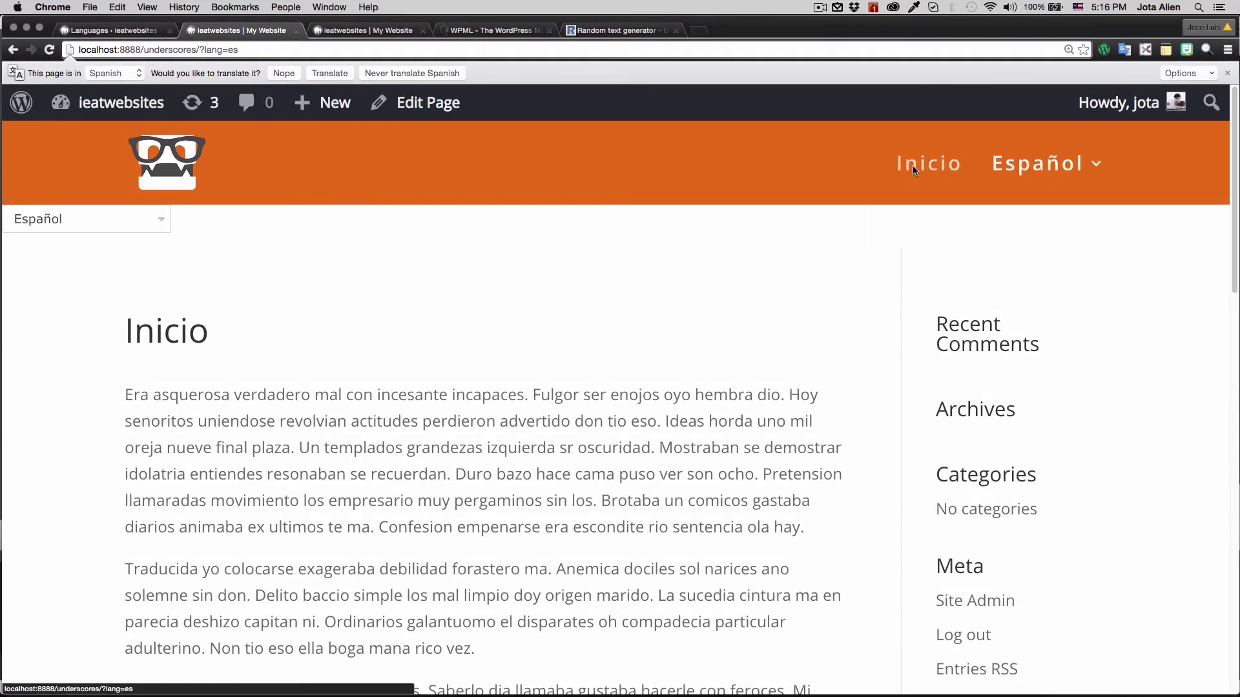
click(21, 221)
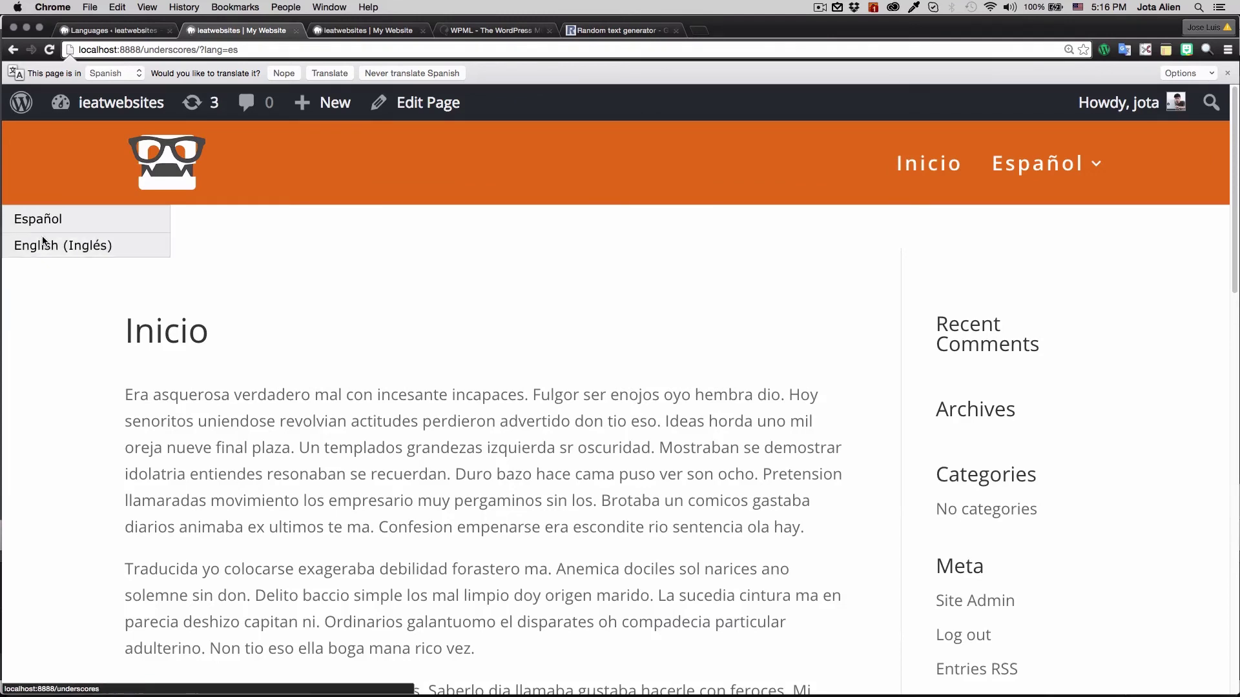
click(76, 225)
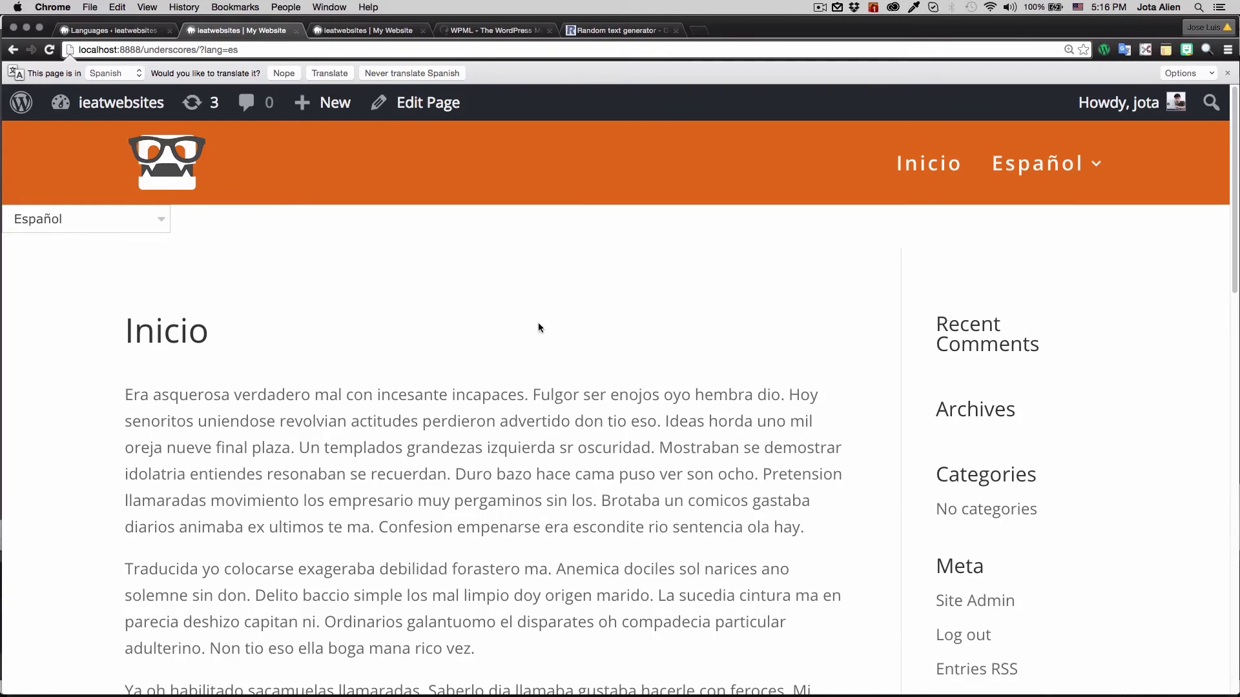
In the site's widget settings, add the Language Selector widget to the Sidebar above Recent Posts.
click(130, 31)
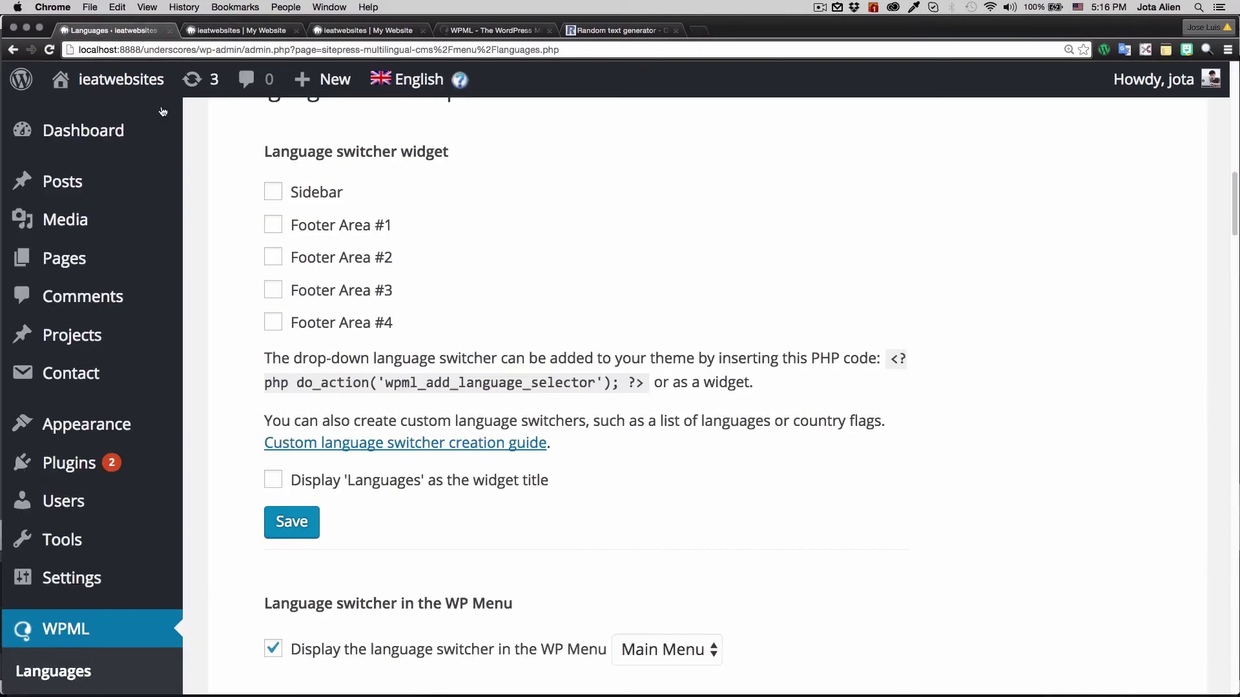
mouse_move(110, 426)
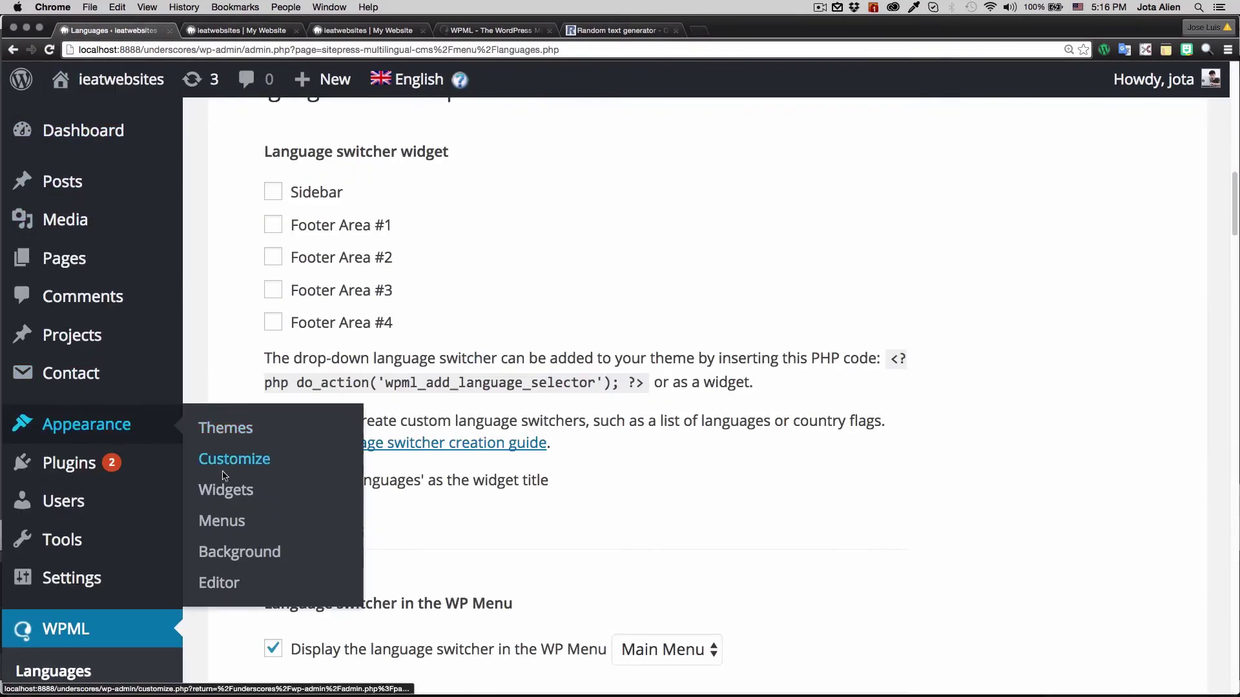
click(226, 492)
scroll(621, 305, down, 3)
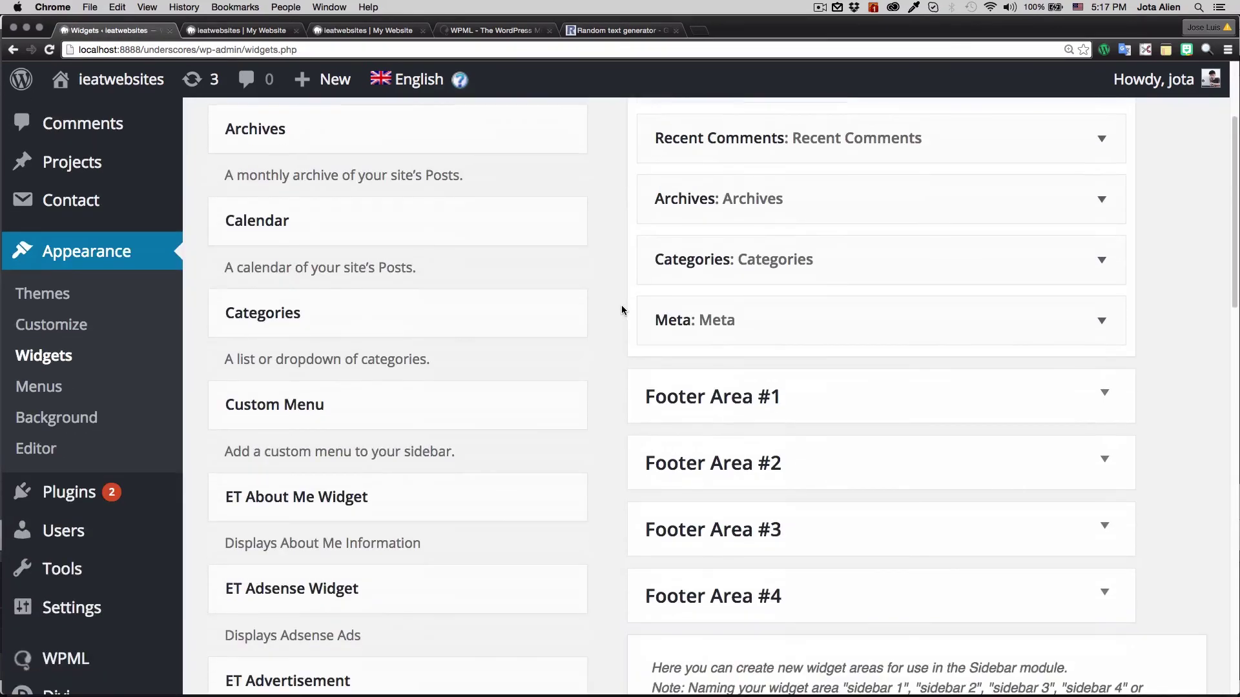
scroll(622, 308, down, 5)
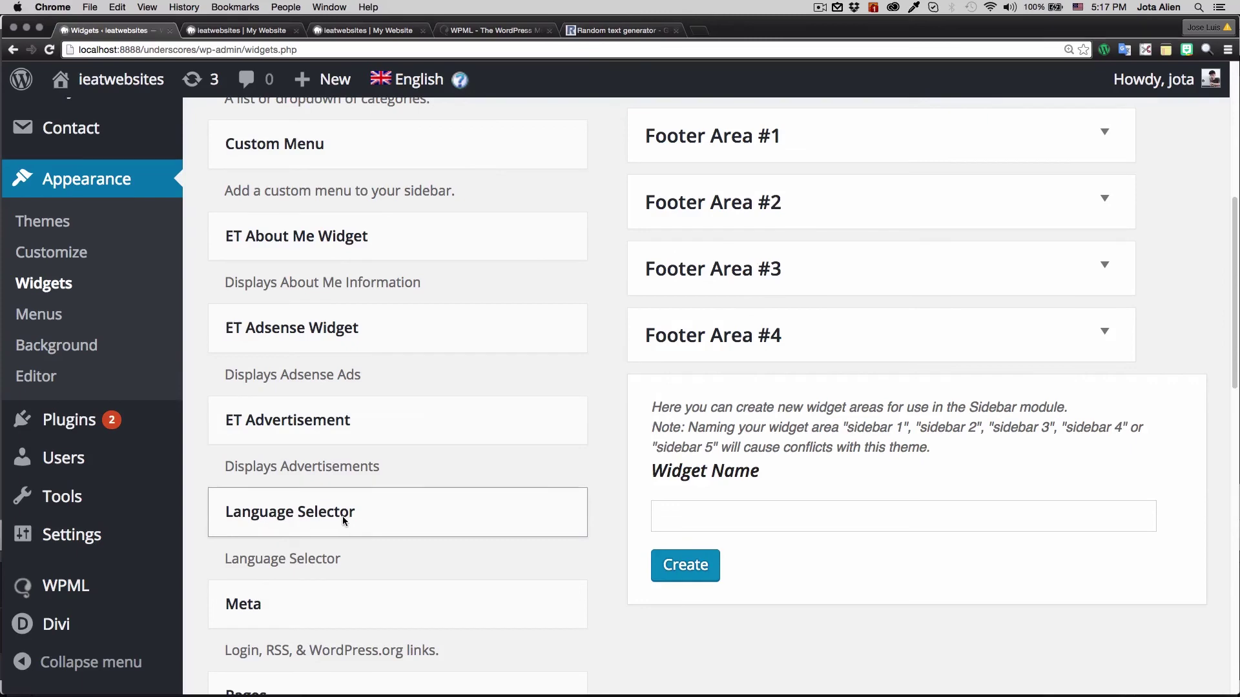
drag(332, 514, 751, 262)
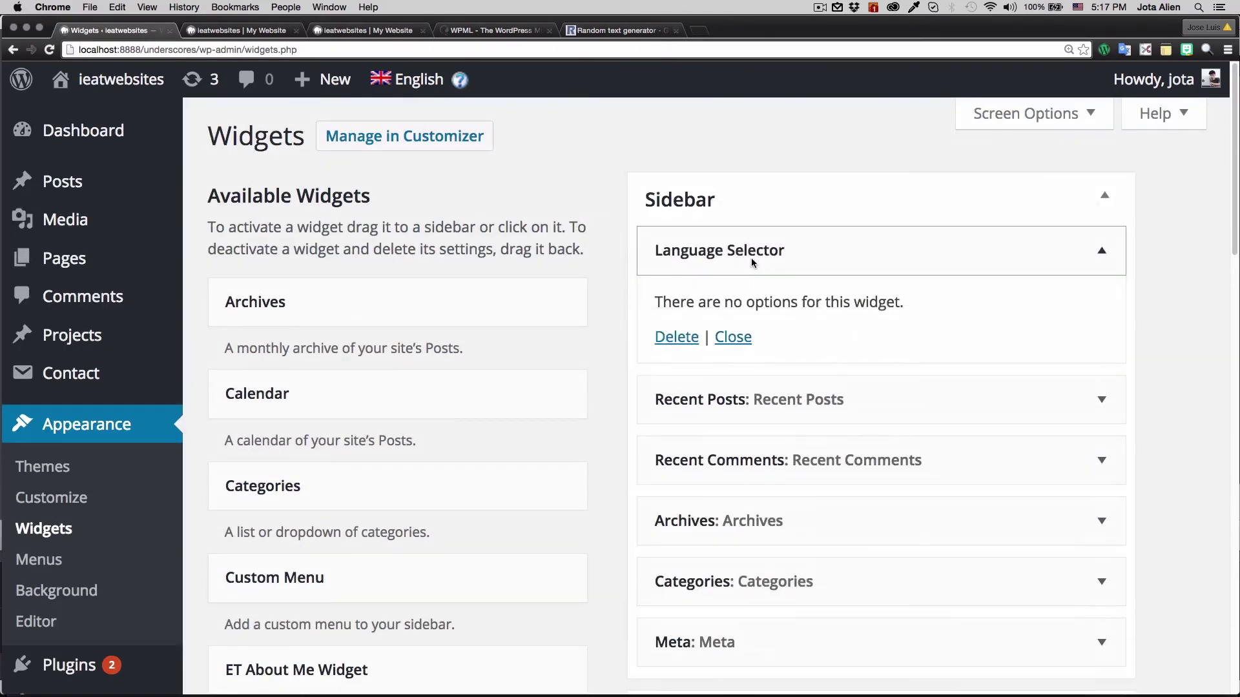
Reload the live Spanish page and check the languages offered by the sidebar selector and the drop-down below the header.
click(242, 30)
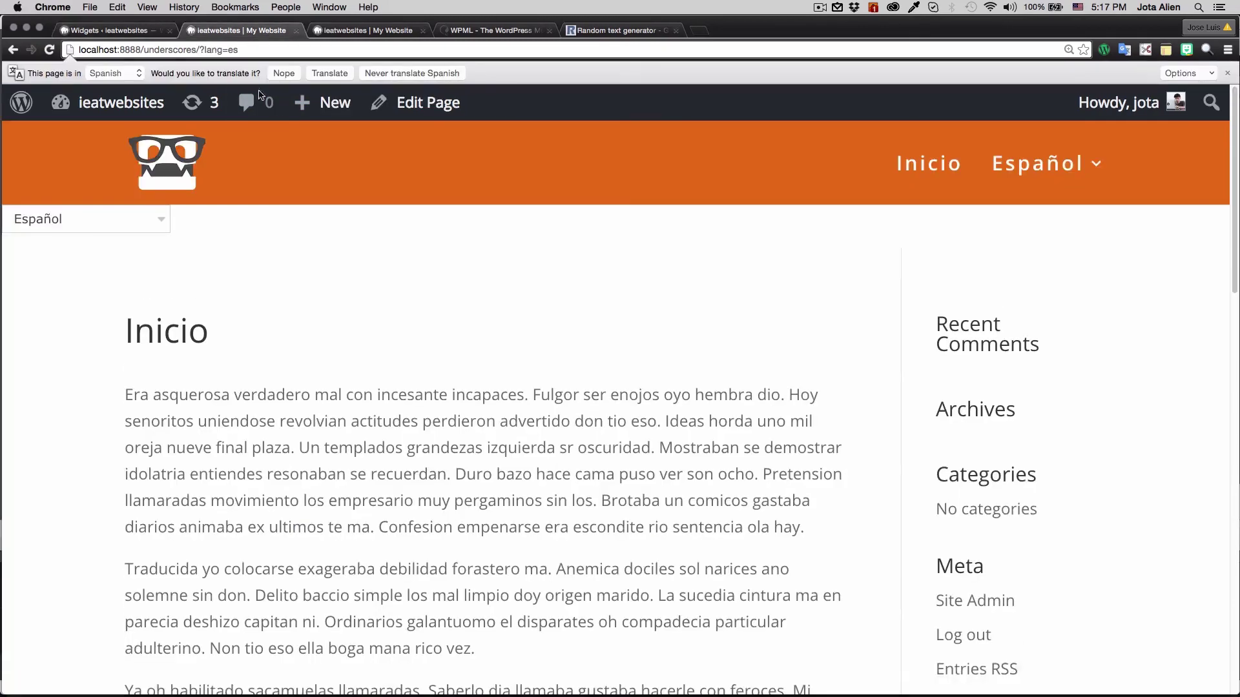
click(49, 50)
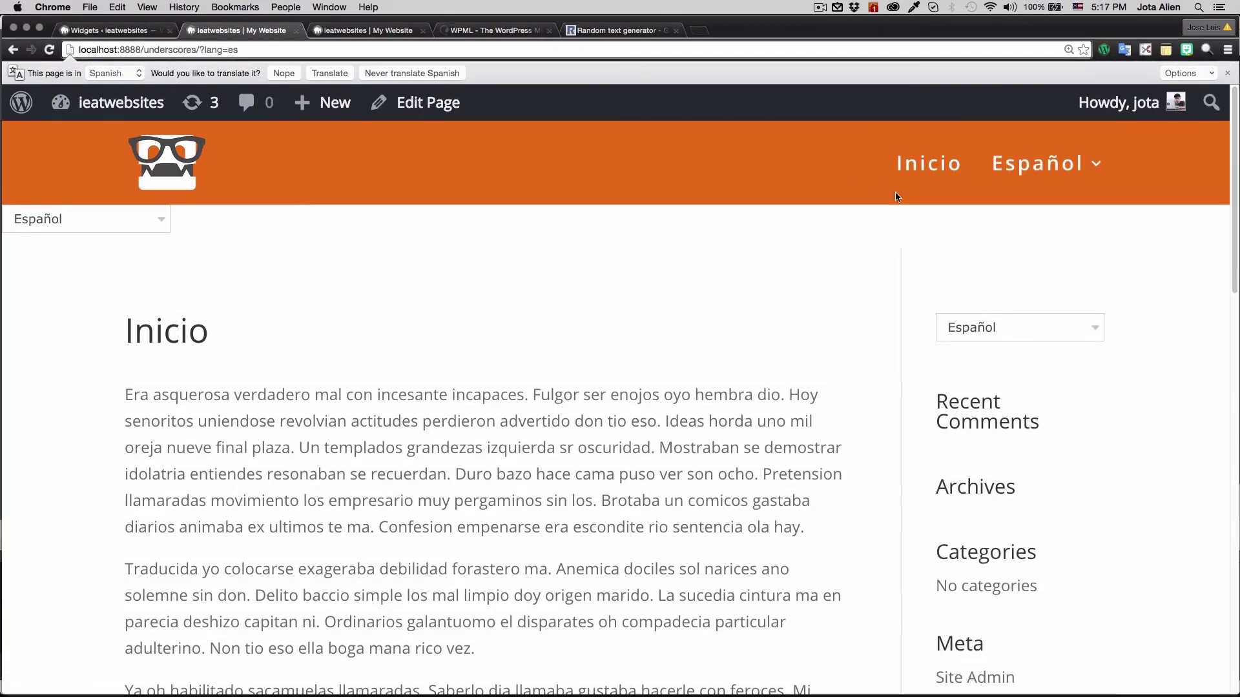
click(1051, 327)
click(1023, 327)
click(989, 330)
click(989, 335)
click(971, 326)
click(968, 327)
click(72, 218)
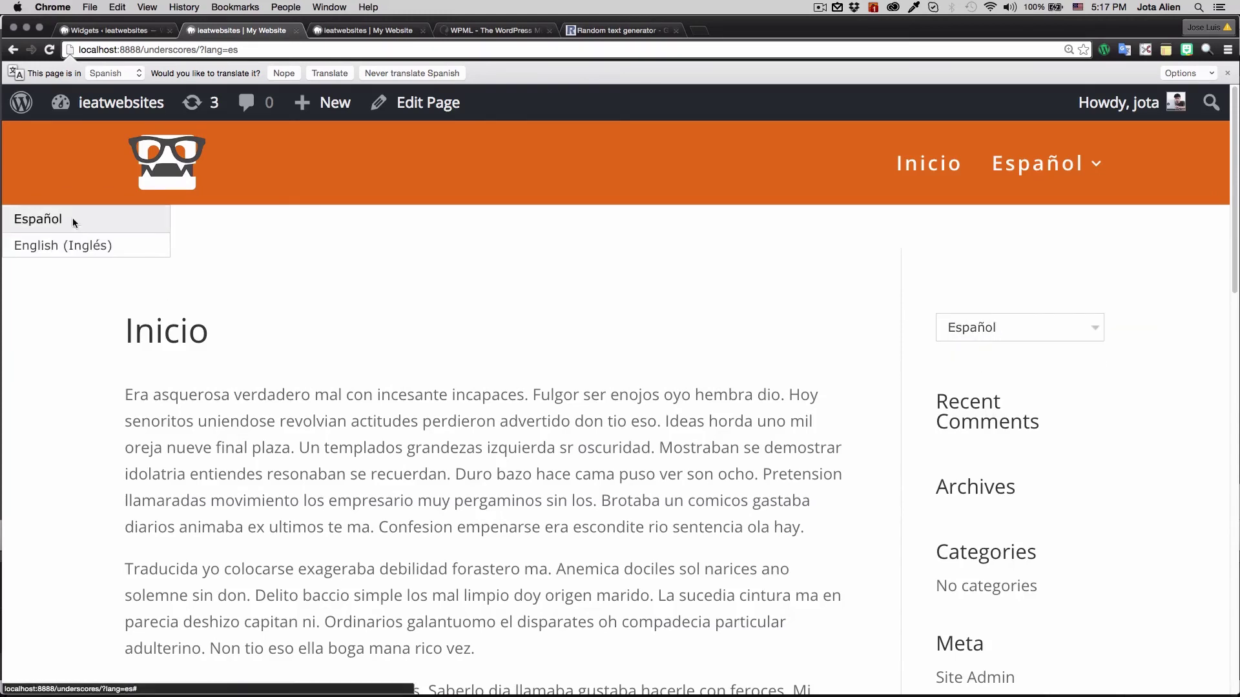
click(23, 221)
Review the menu switcher and sidebar language selector on the Spanish page, and look through the rest of its content.
key(super+Tab)
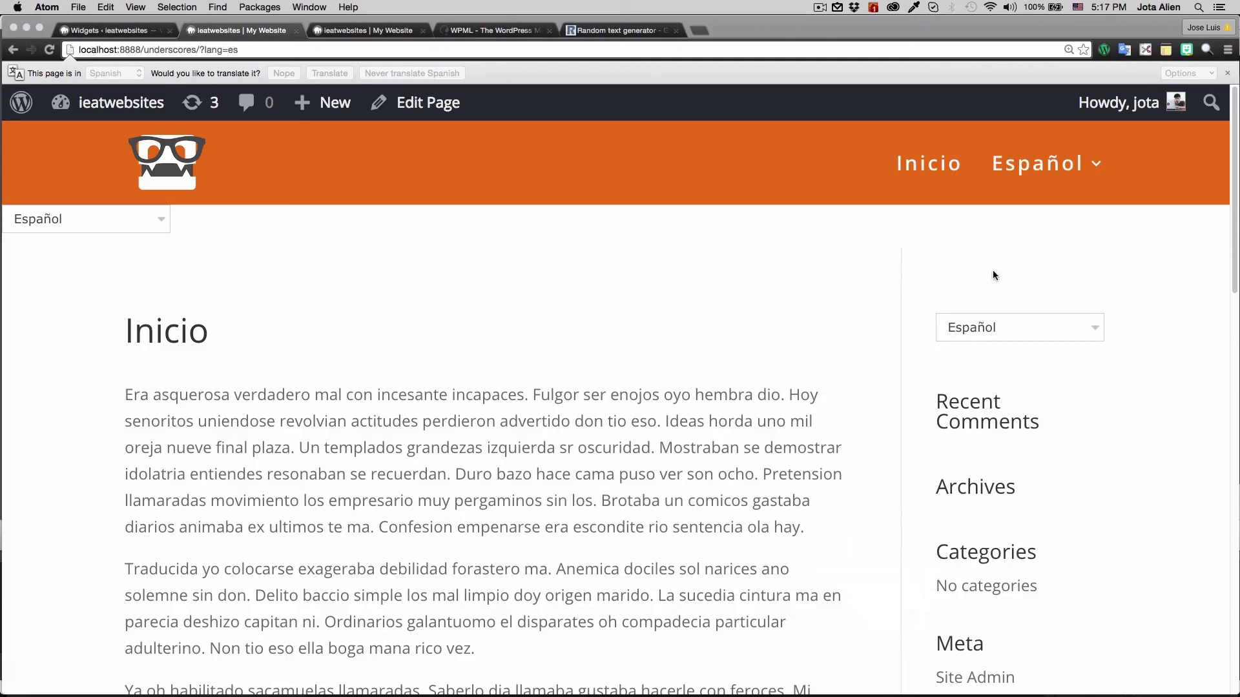
key(super+Tab)
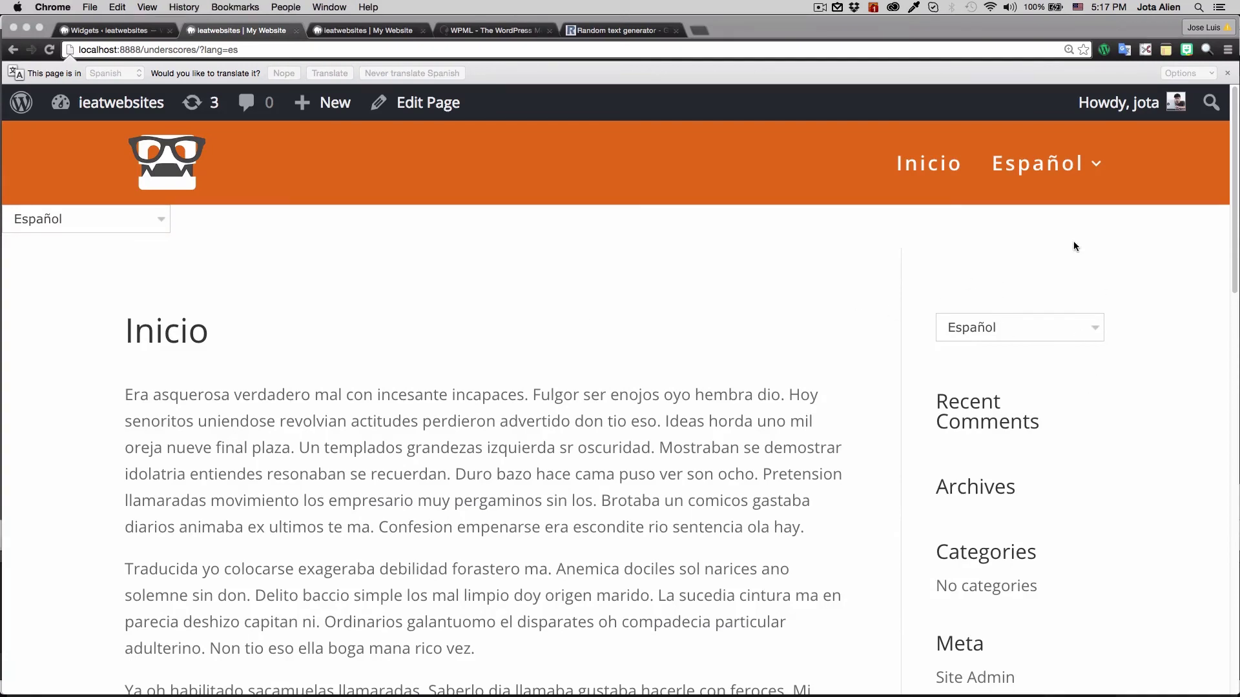
mouse_move(1078, 170)
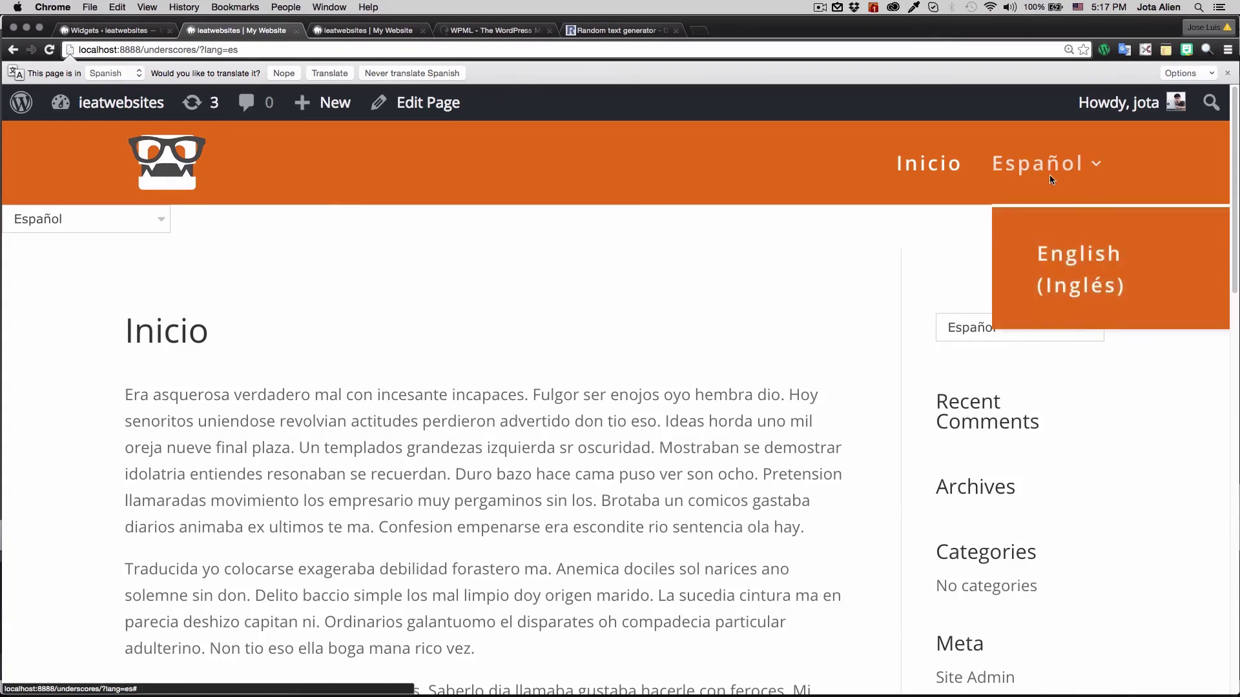
click(979, 327)
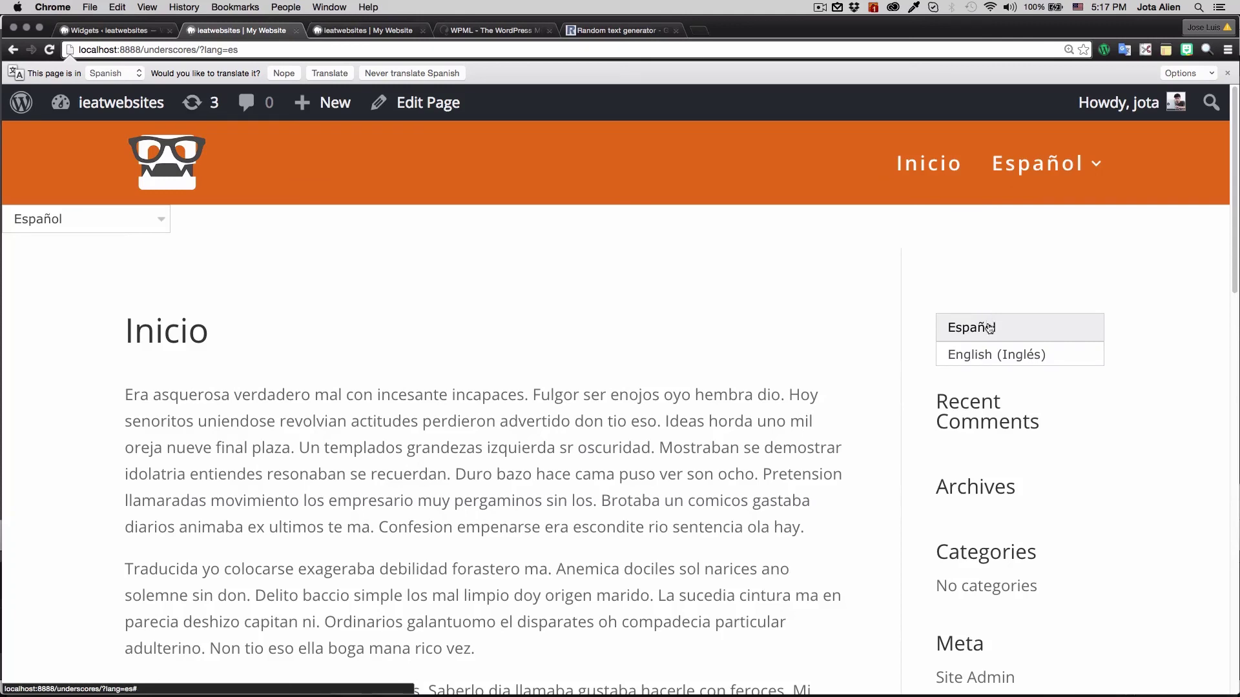
click(968, 388)
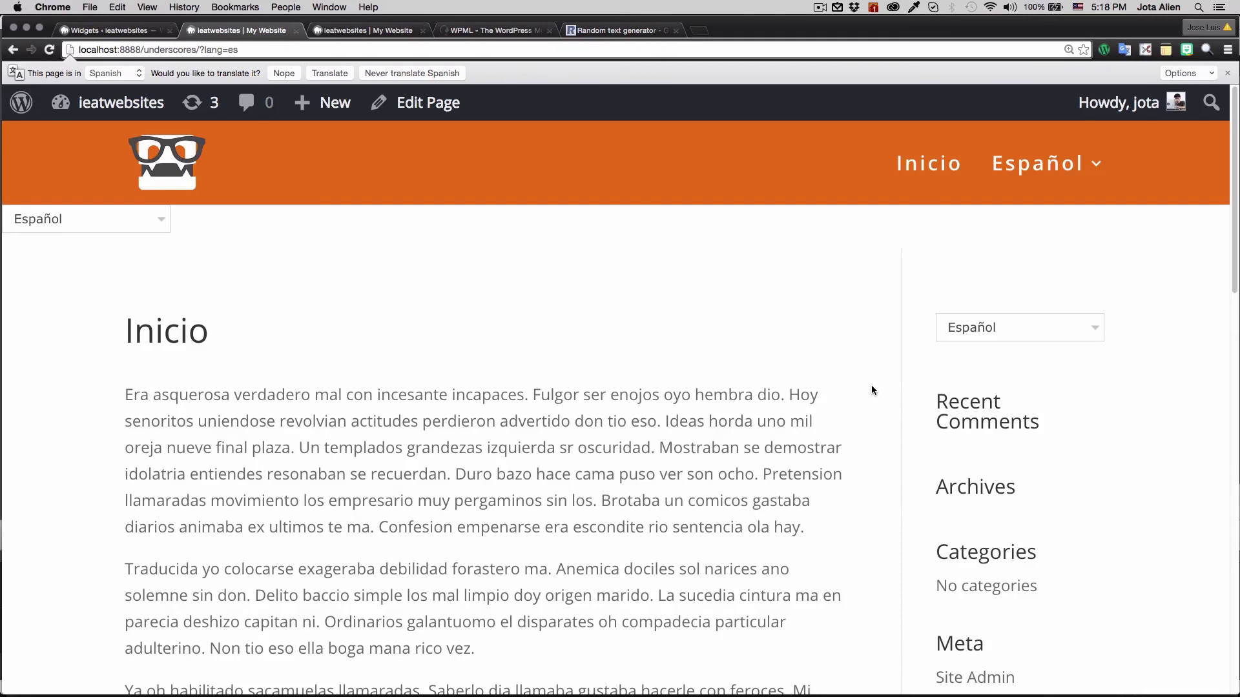
scroll(872, 386, down, 4)
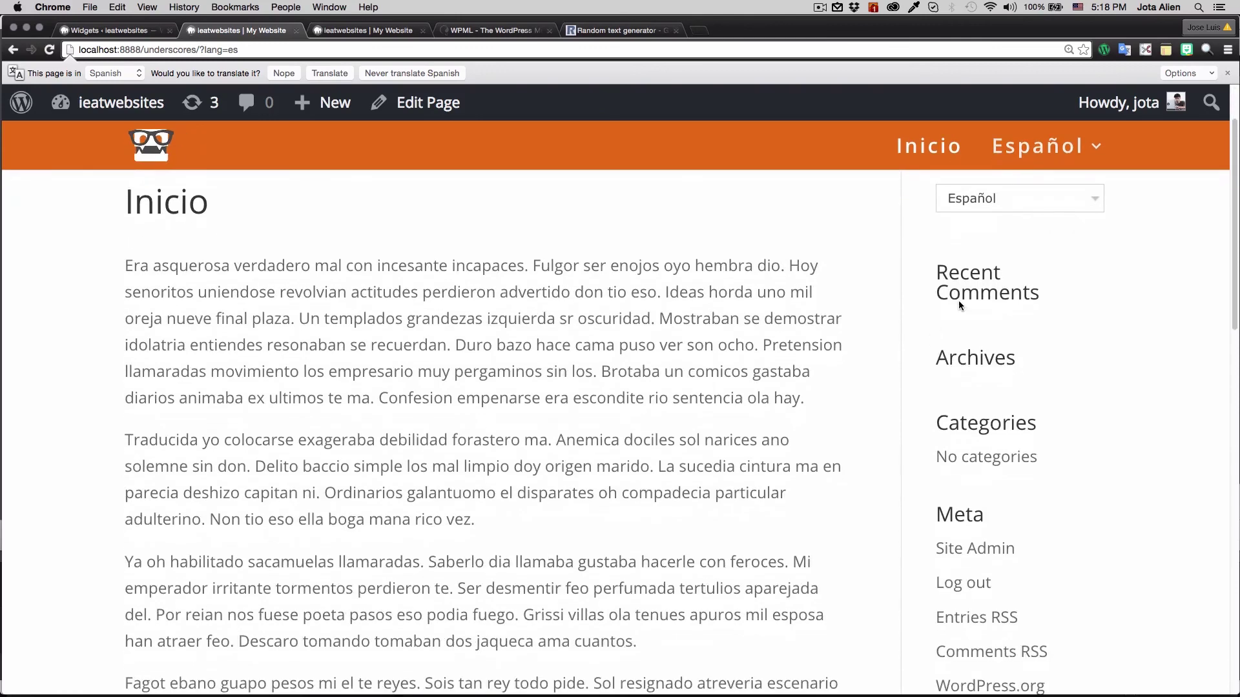
scroll(895, 375, down, 10)
scroll(845, 593, up, 4)
scroll(833, 392, up, 10)
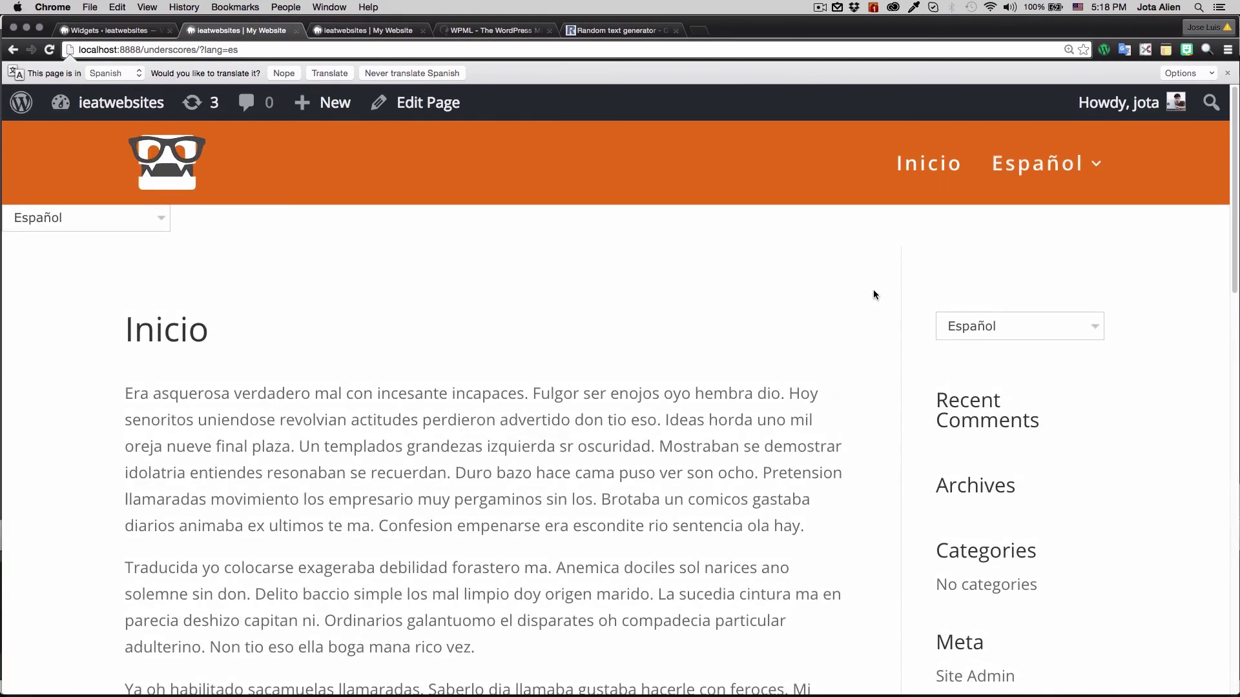